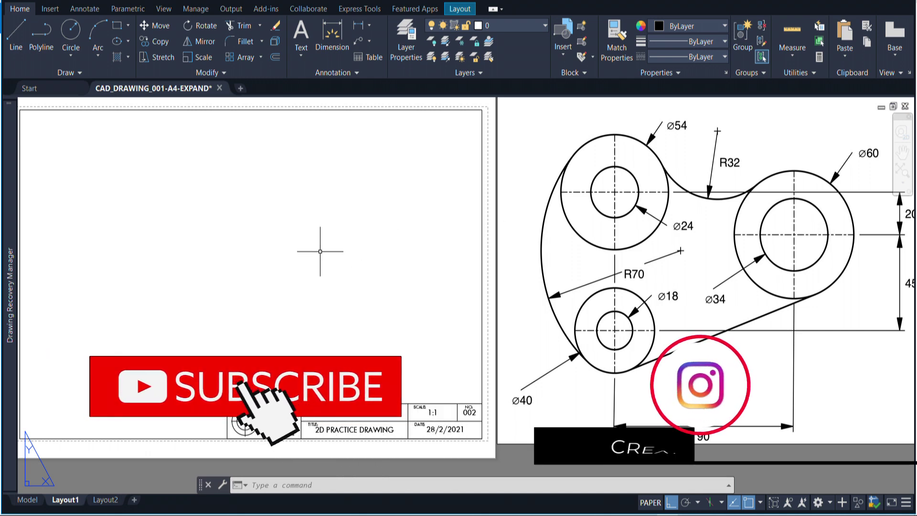
Use UN to set the drawing units to 0.00 length precision, Millimeters scale and International lighting
type("UN")
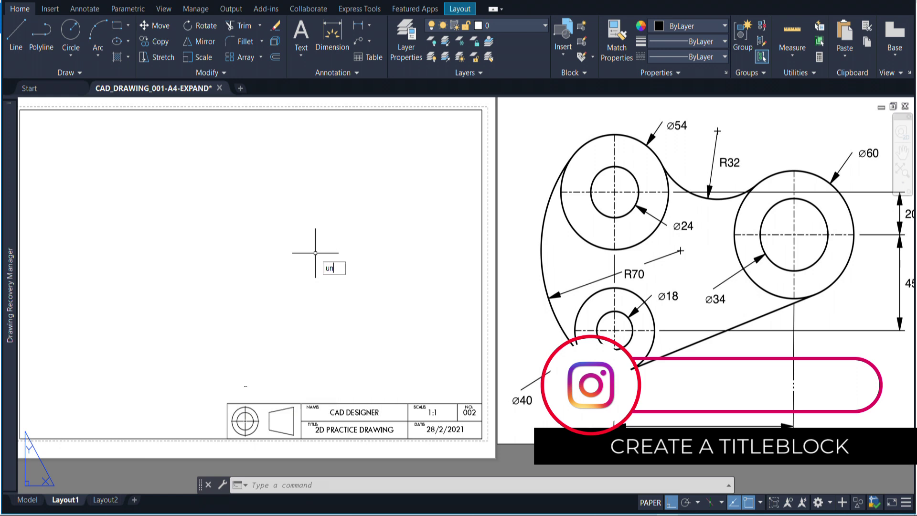
key("Return")
left_click(423, 191)
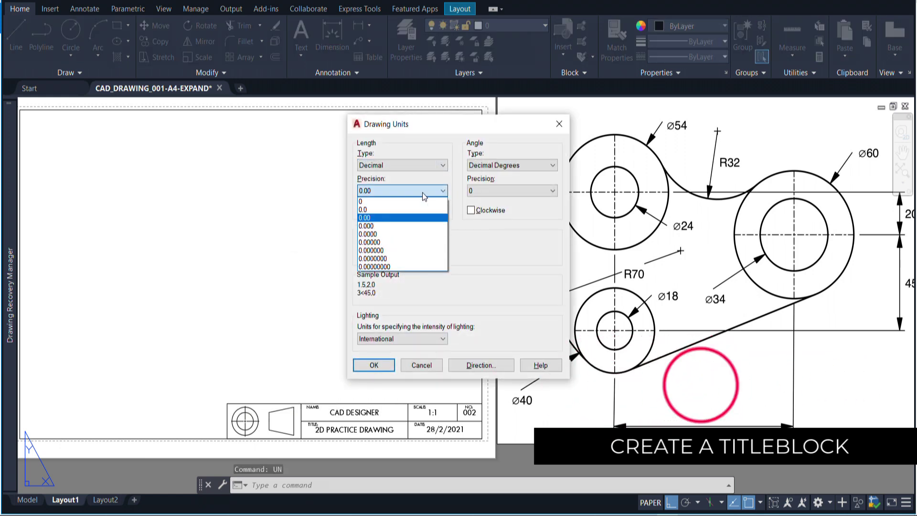
left_click(371, 219)
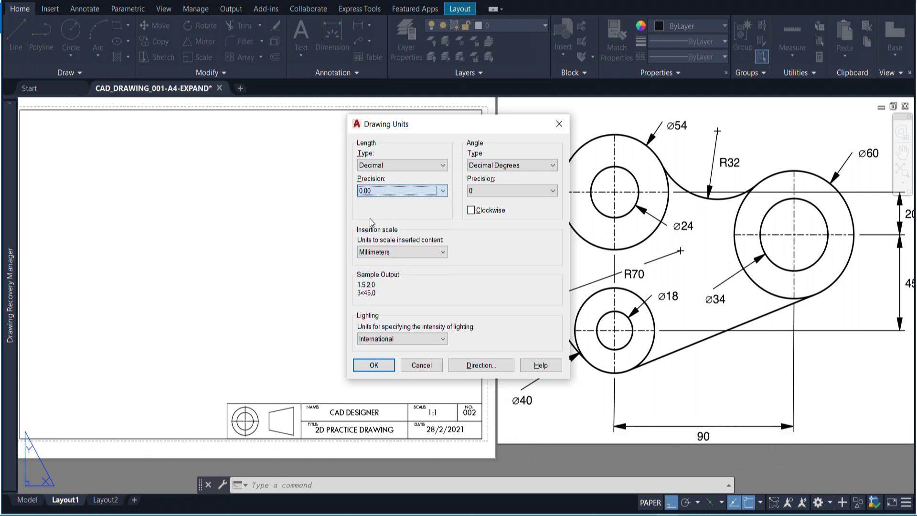
left_click(434, 339)
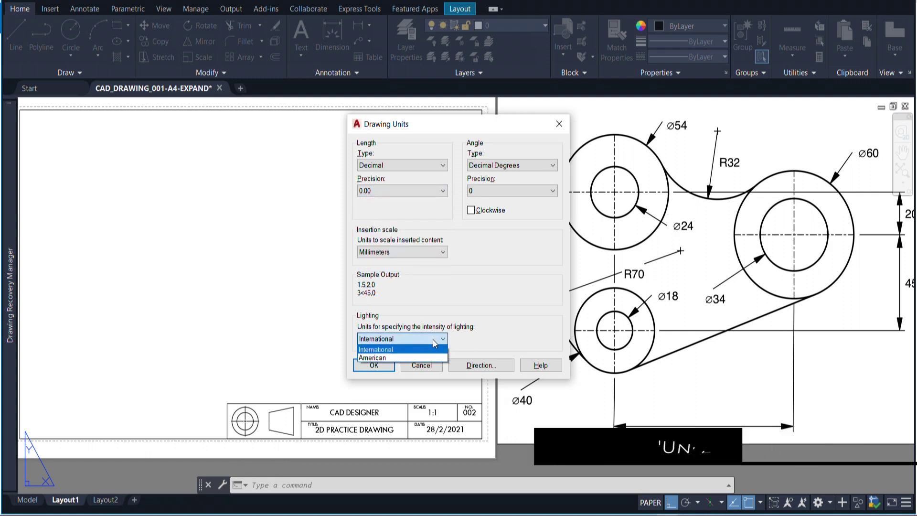
left_click(388, 350)
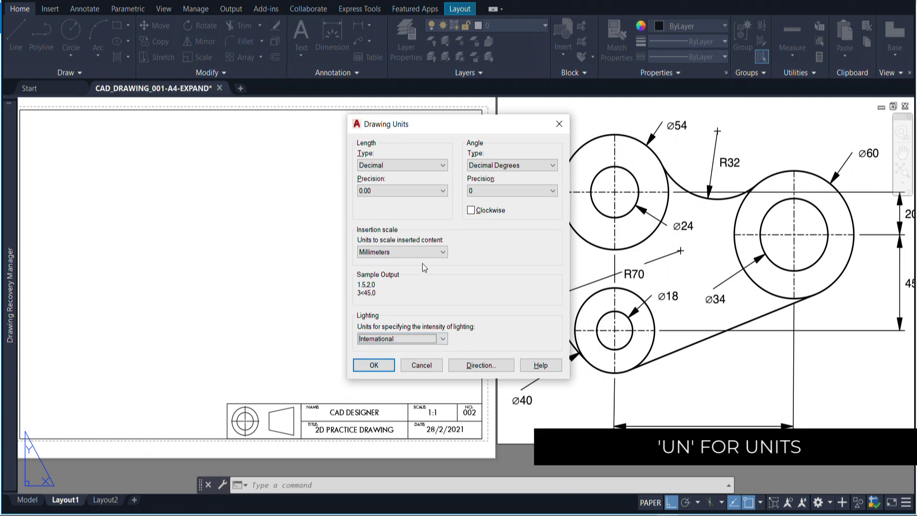
left_click(375, 367)
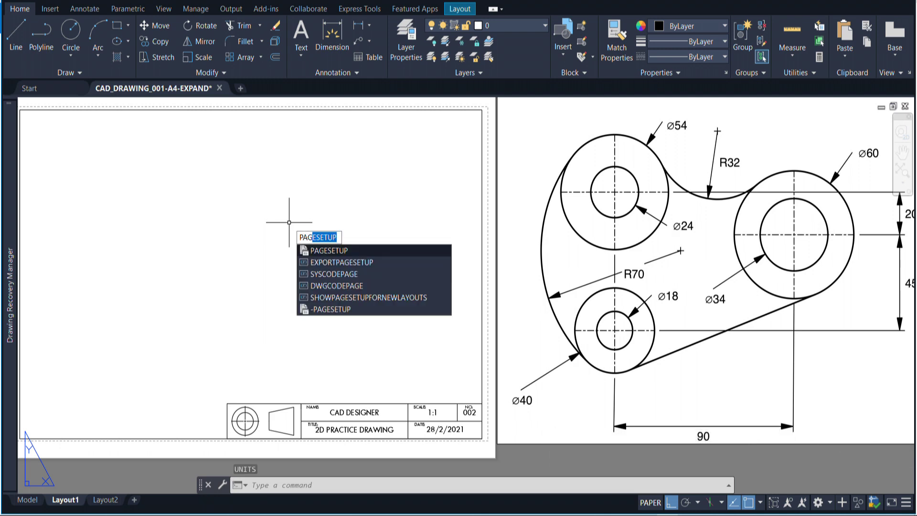
Set Layout1's page setup to AutoCAD PDF (High Quality Print), ISO expand A4, landscape, 1:1 scale
key("Return")
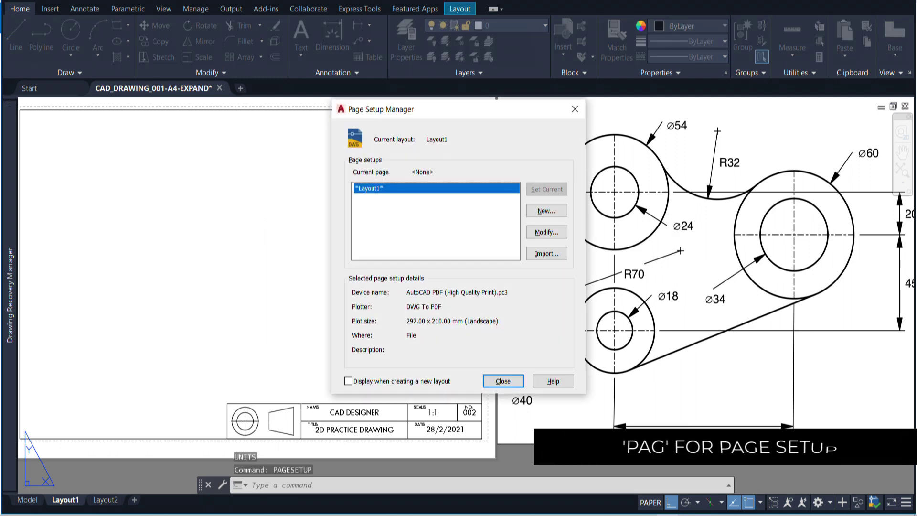
left_click(550, 234)
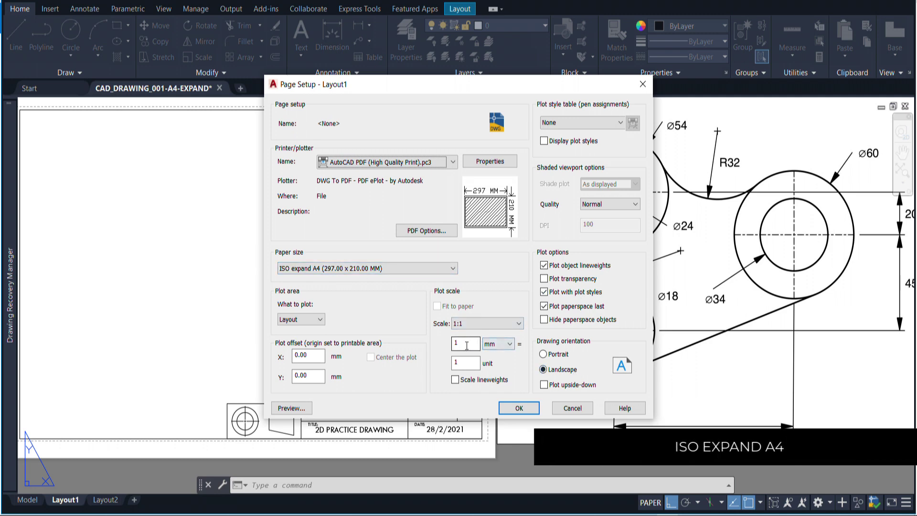
left_click_drag(467, 346, 446, 344)
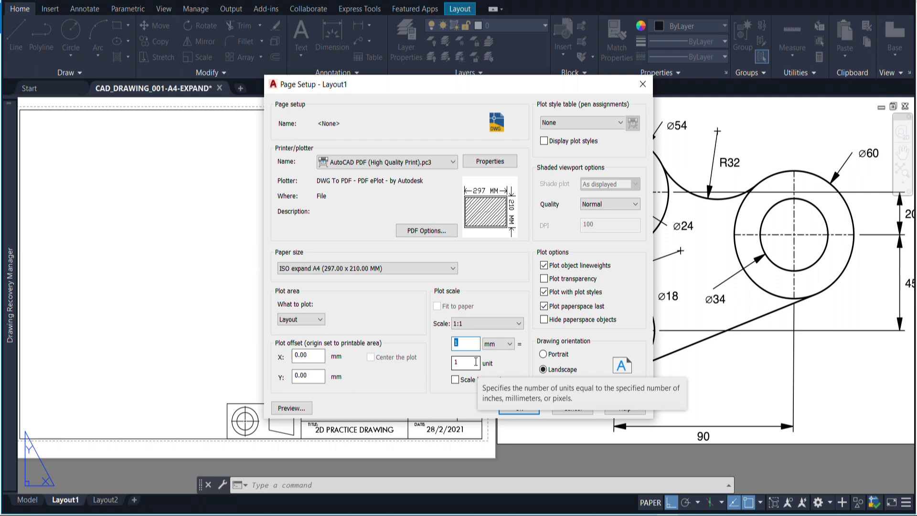
left_click(519, 409)
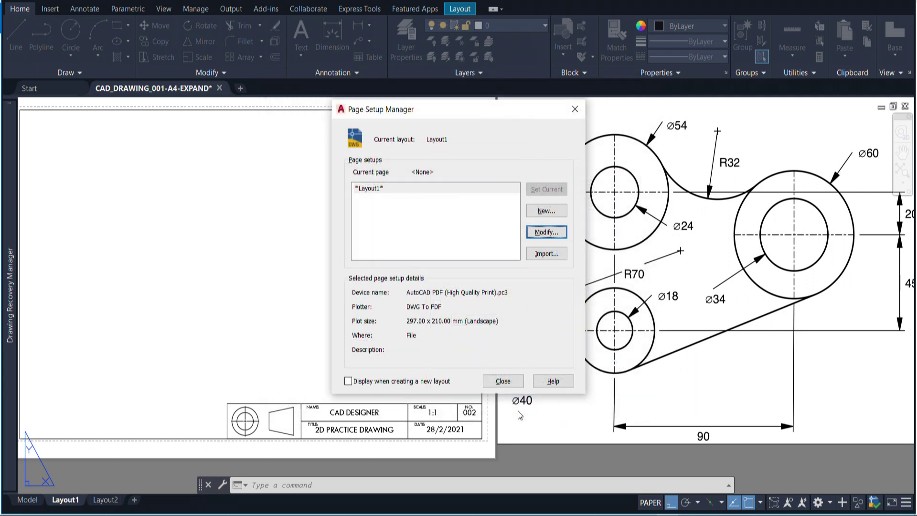
left_click(504, 381)
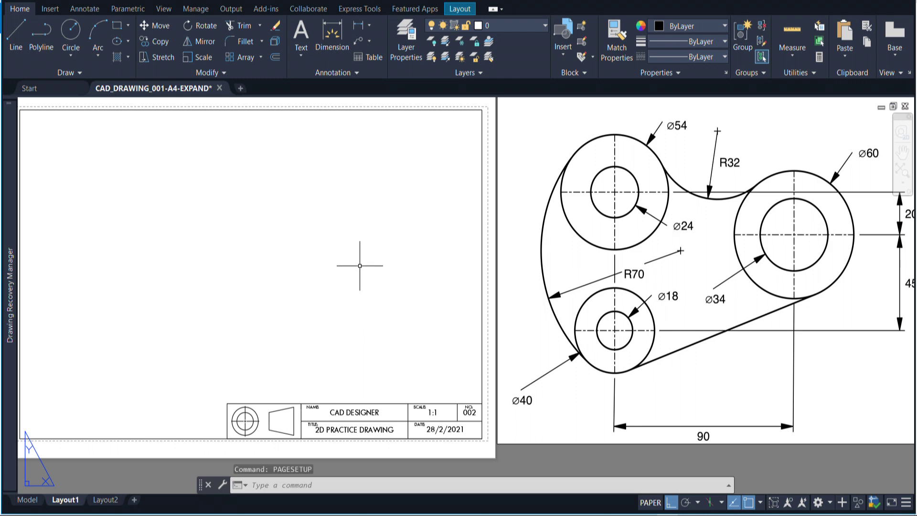
Pan the A4 layout sheet slightly to the left
middle_click_drag(360, 266, 315, 273)
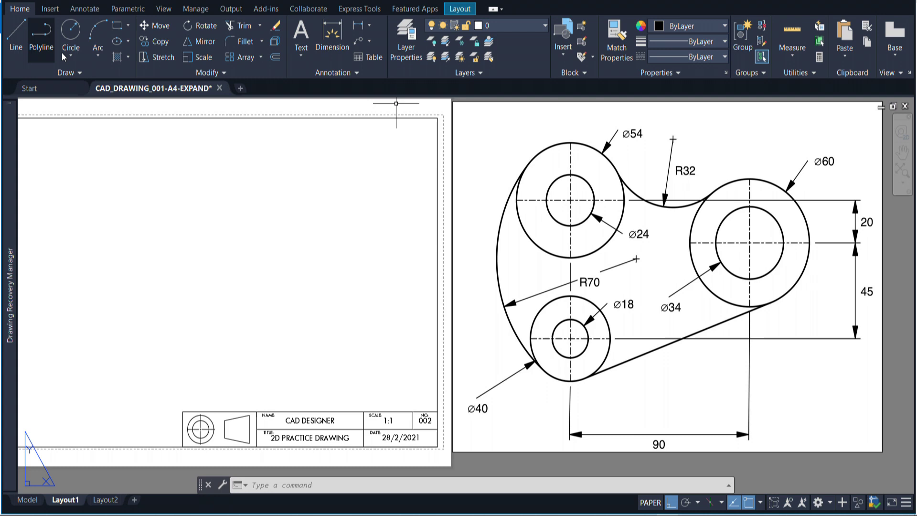
Draw a radius-30 circle on the sheet and a concentric 34-diameter circle at its centre
left_click(71, 33)
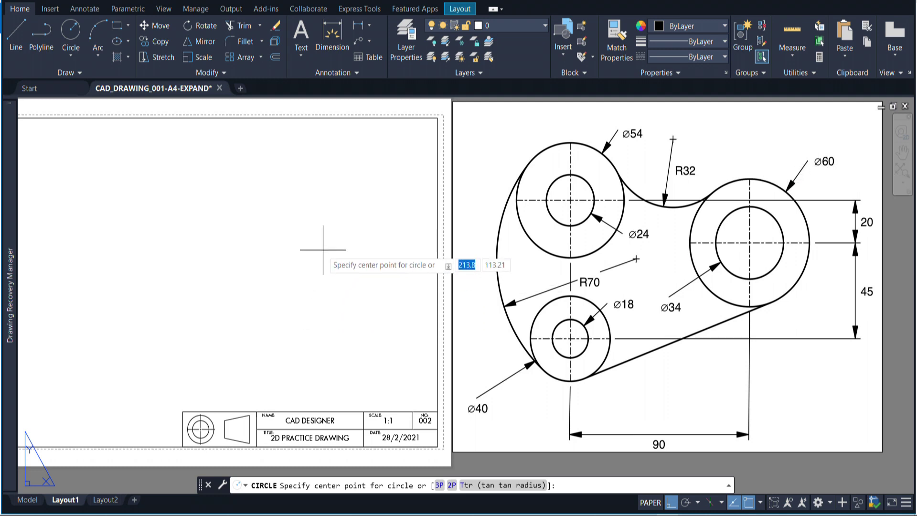
left_click(302, 267)
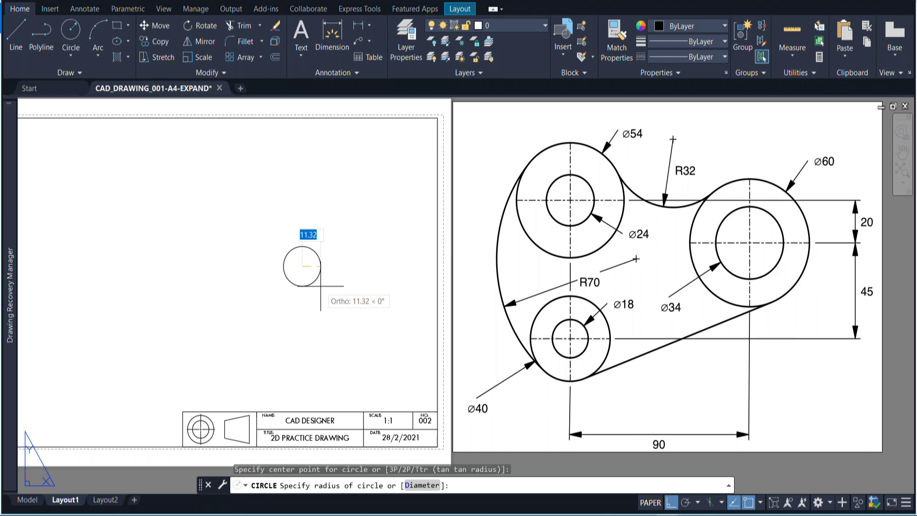
type("30")
key("Return")
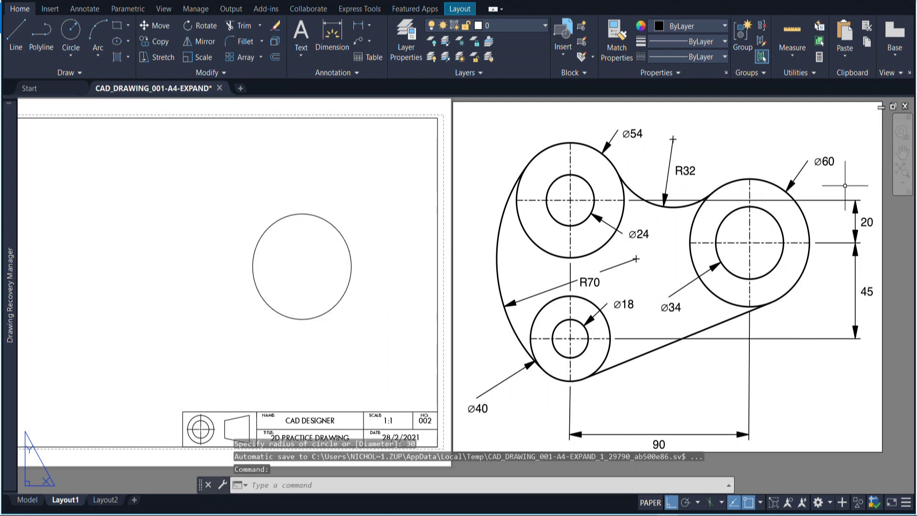
left_click(74, 51)
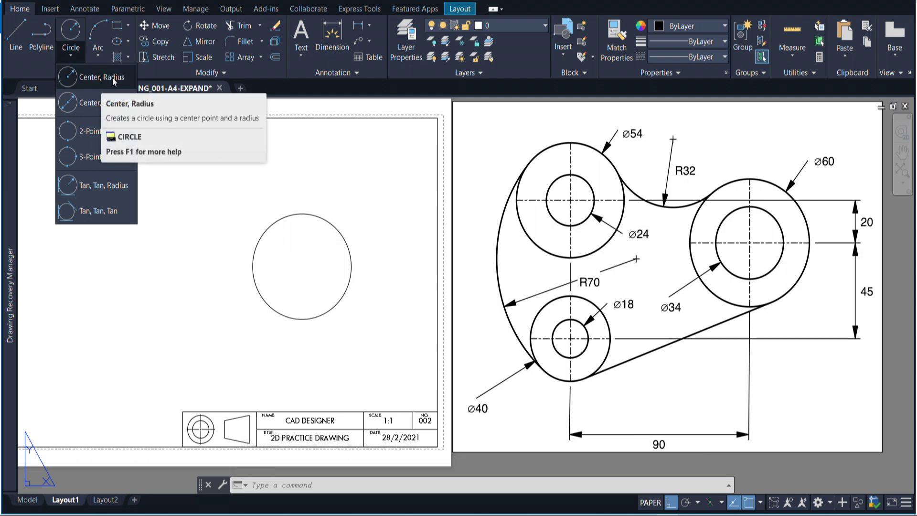
left_click(103, 106)
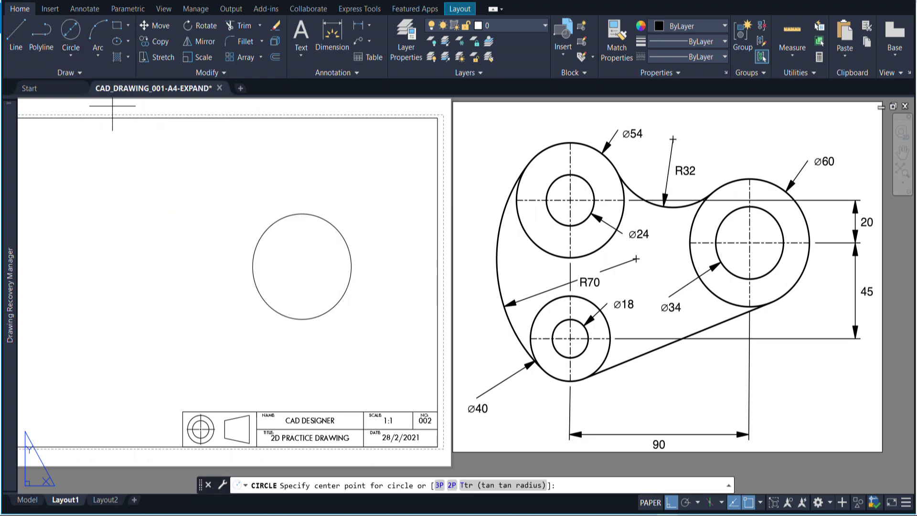
left_click(302, 266)
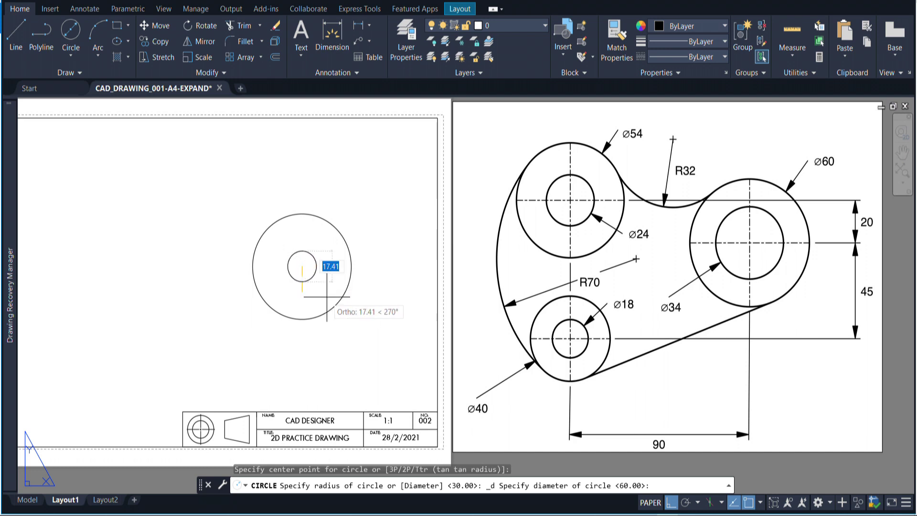
type("34")
key("Return")
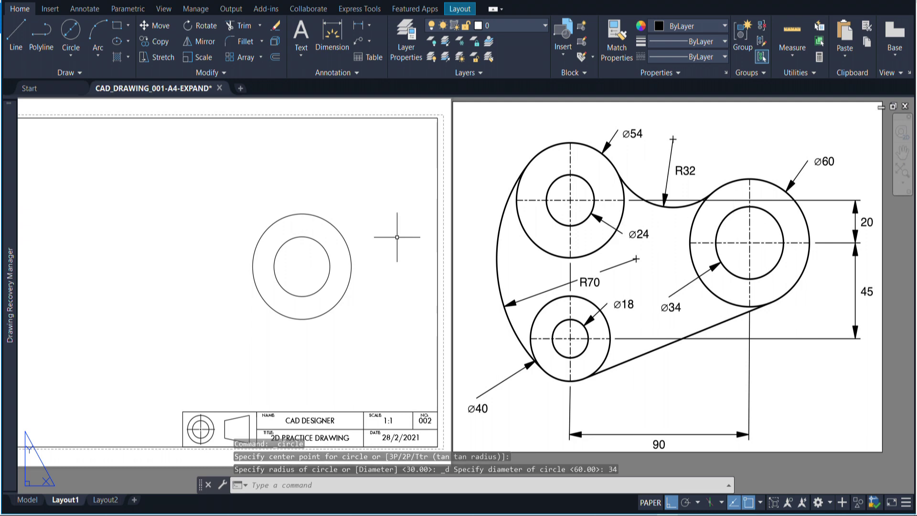
middle_click_drag(199, 200, 205, 199)
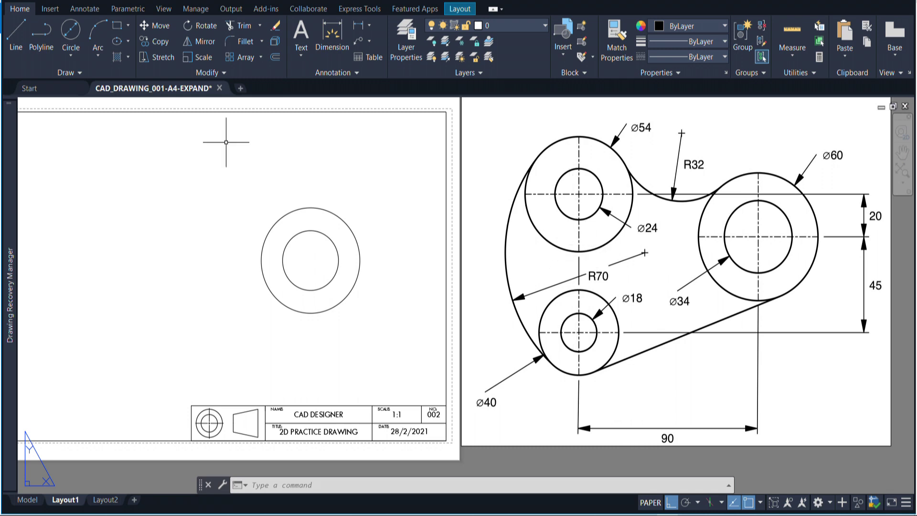
Enable midpoint, centre, node, quadrant, insertion, perpendicular, tangent, nearest, apparent intersection and parallel snaps
left_click(16, 34)
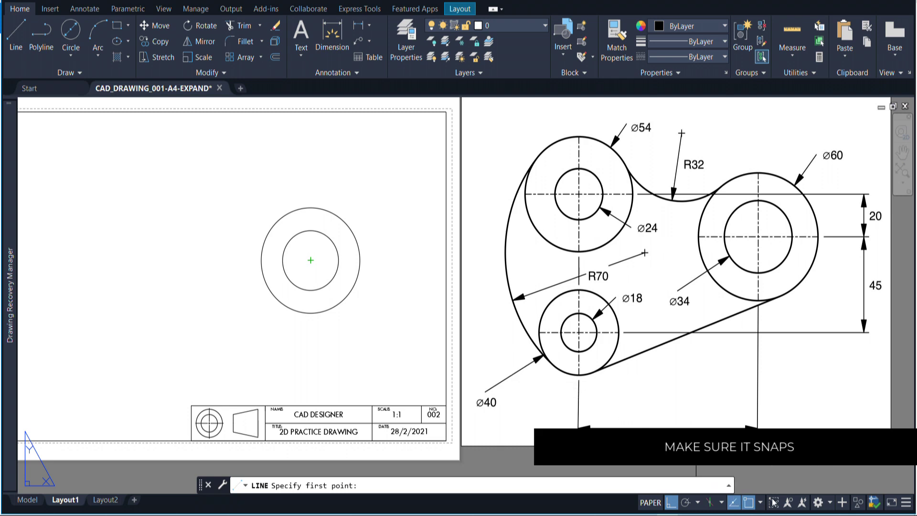
left_click(761, 503)
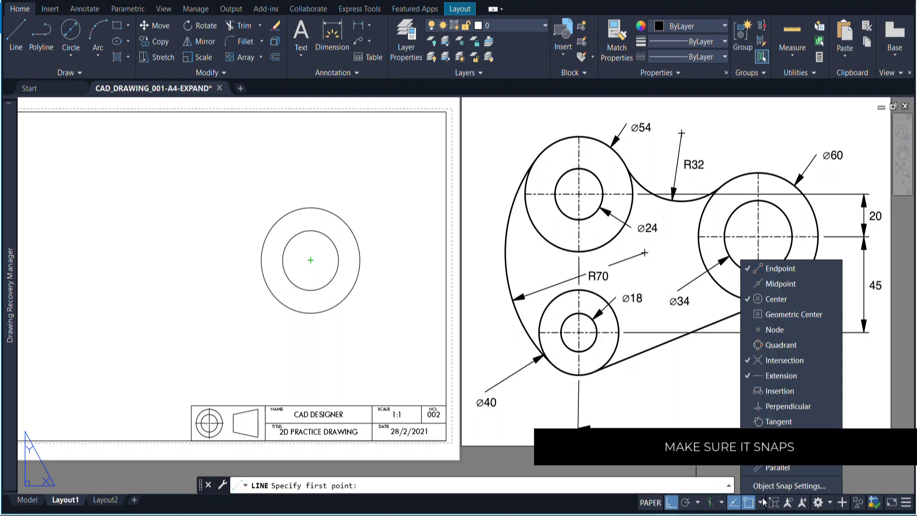
left_click(770, 284)
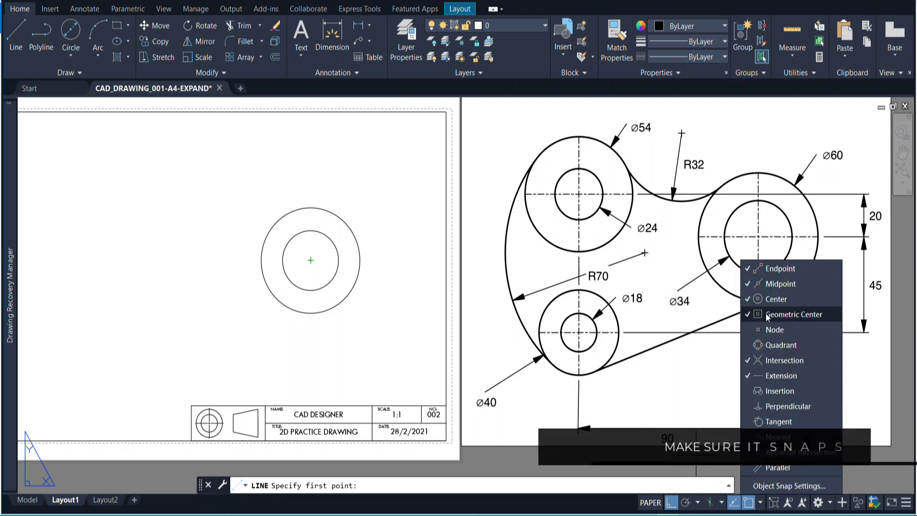
left_click(769, 314)
left_click(768, 329)
left_click(769, 345)
left_click(770, 391)
left_click(771, 406)
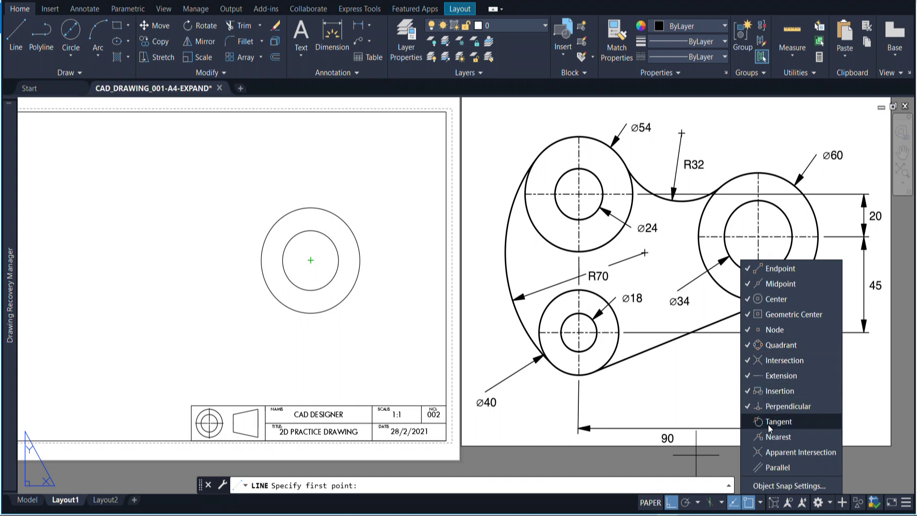
left_click(770, 422)
left_click(769, 437)
left_click(771, 452)
left_click(772, 466)
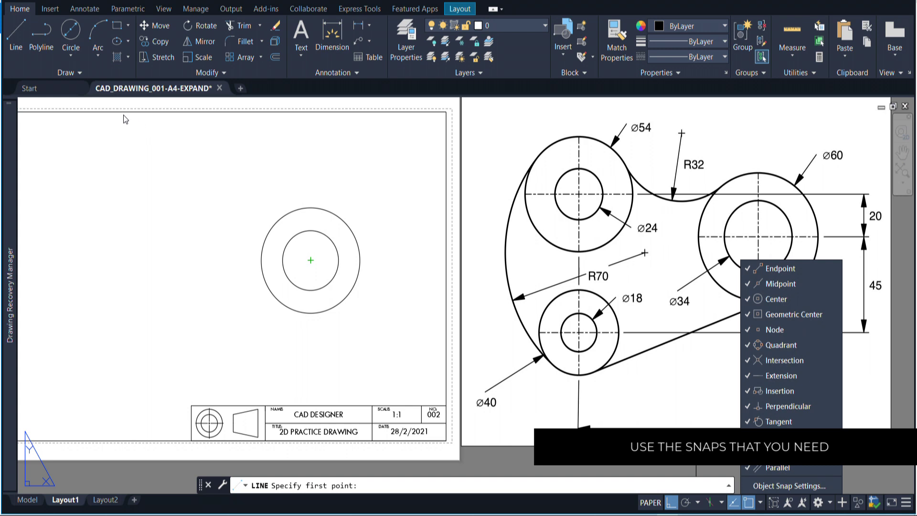
key("Escape")
Draw a line from the large circles' centre 45 units down, then 90 units left
left_click(16, 33)
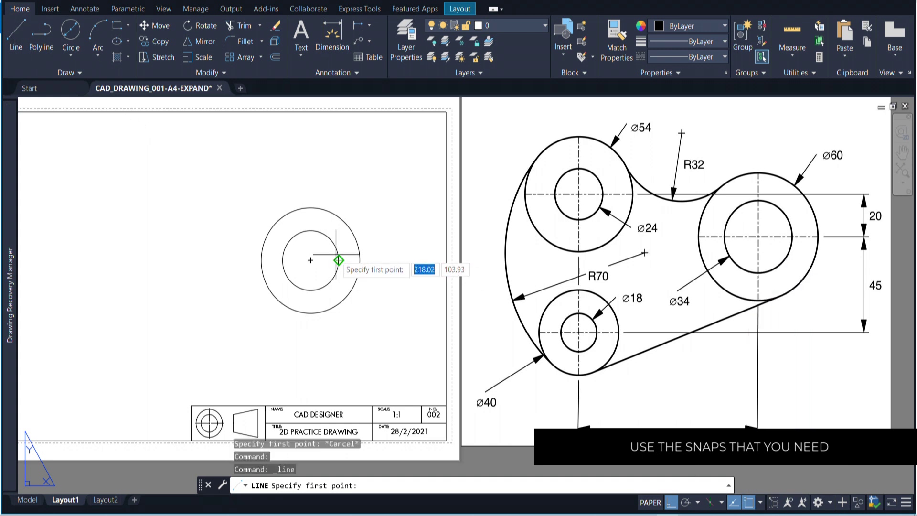
left_click(311, 260)
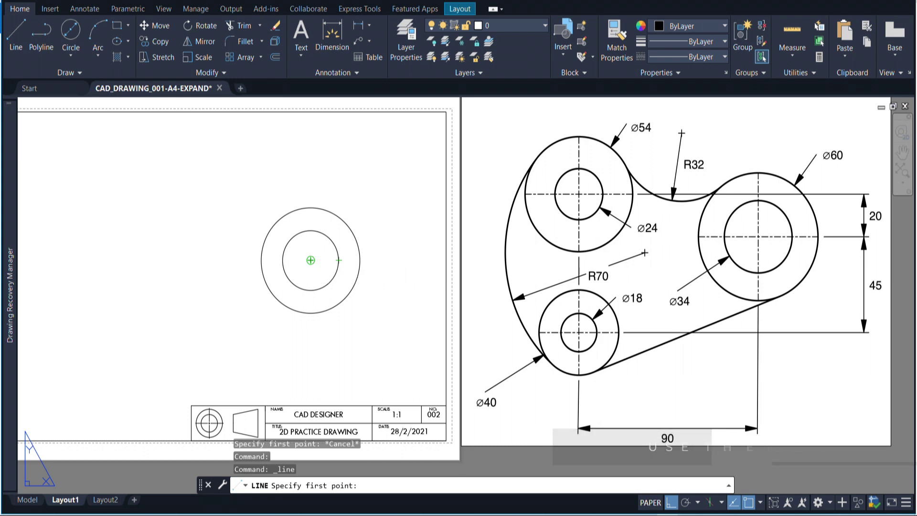
type("45")
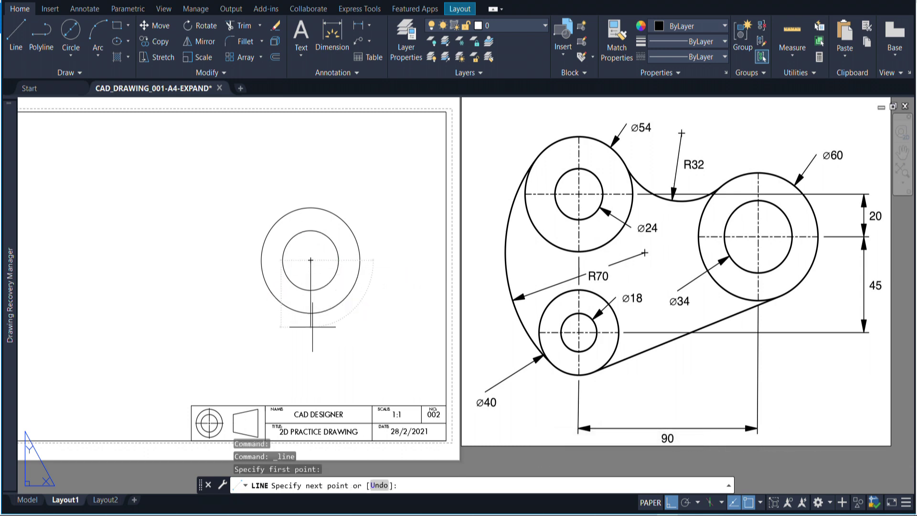
key("Return")
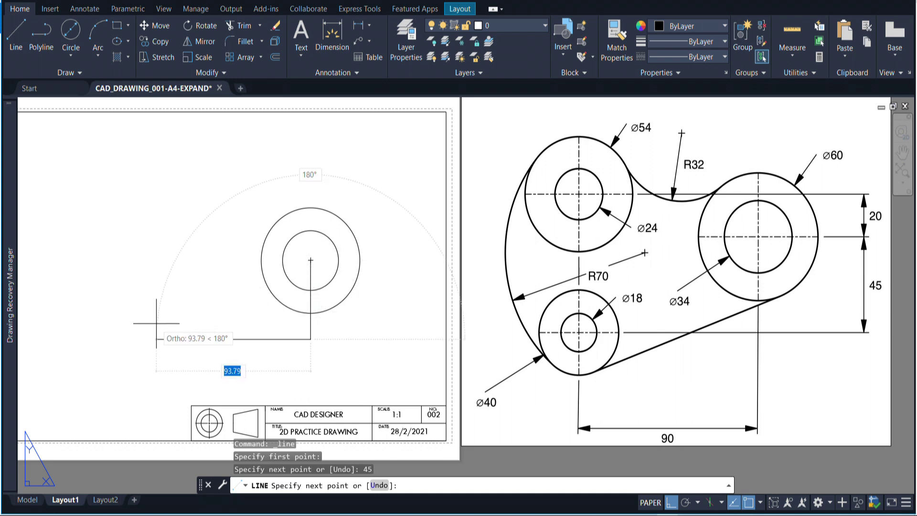
key("Return")
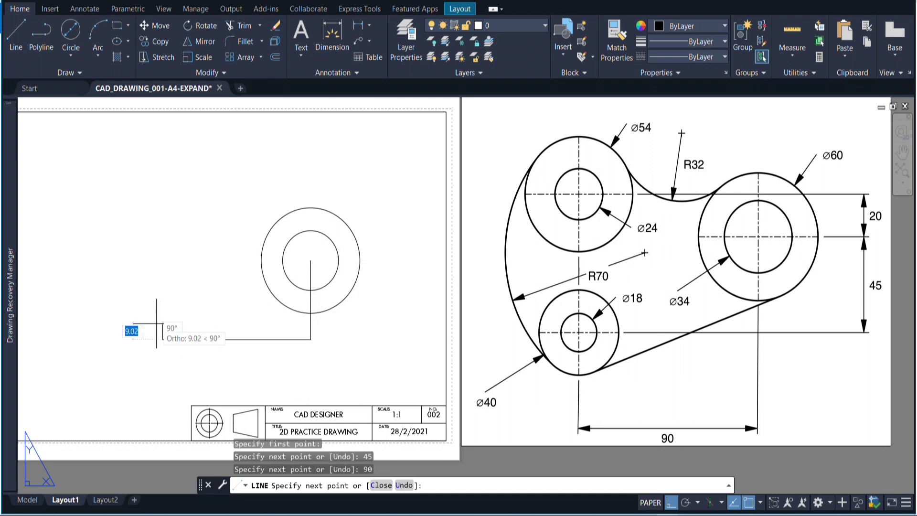
key("Escape")
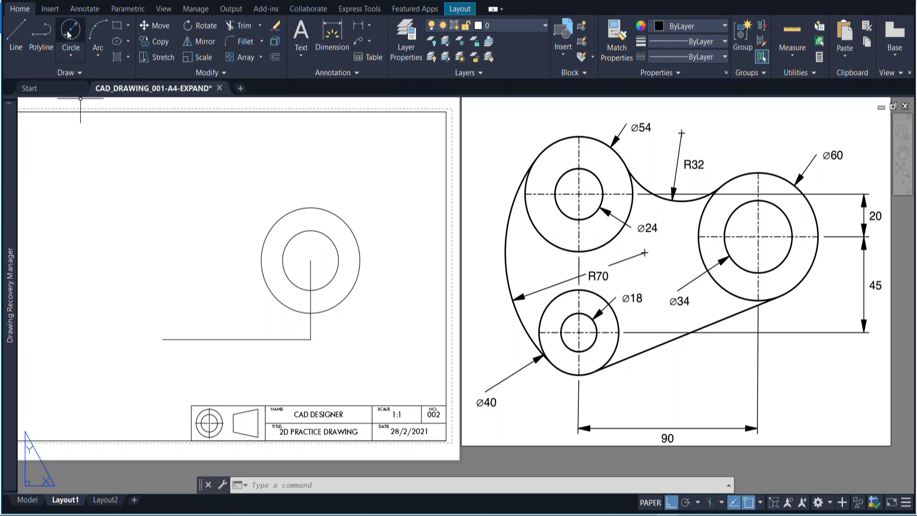
Draw concentric radius-20 and radius-9 circles at the horizontal line's left endpoint
left_click(75, 48)
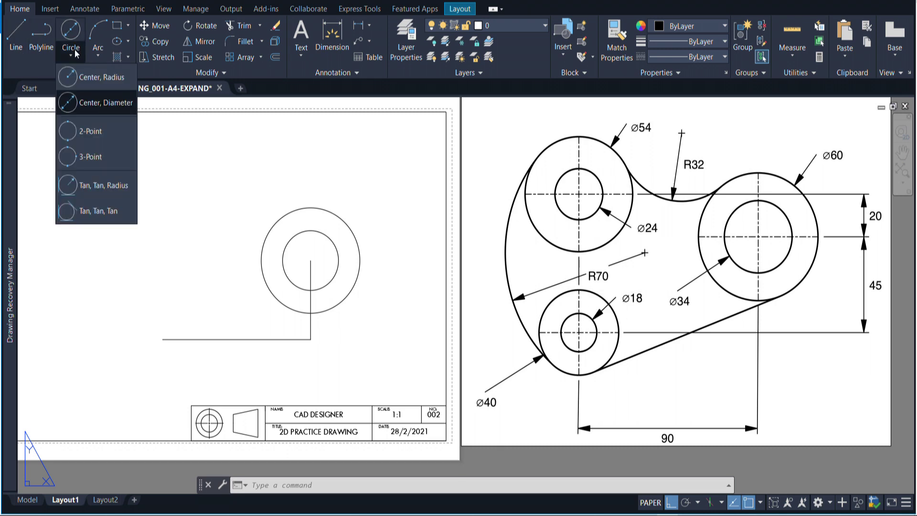
left_click(89, 77)
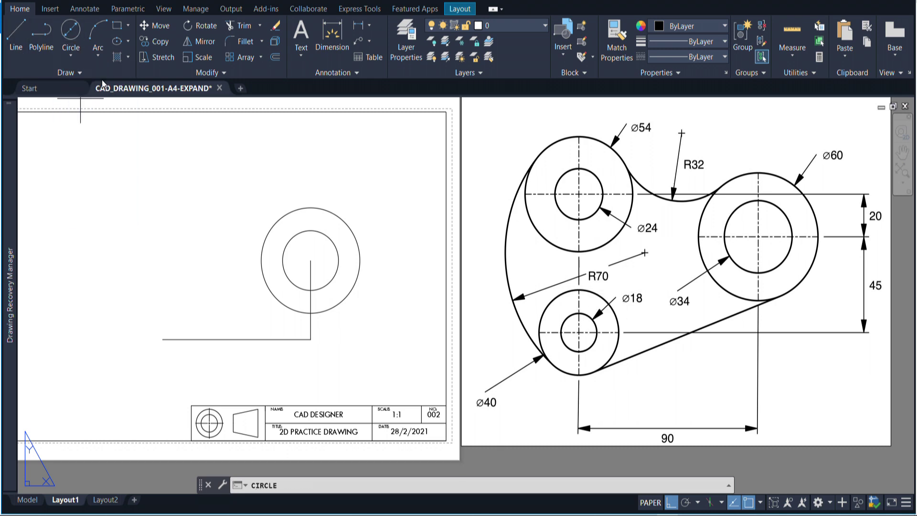
left_click(163, 339)
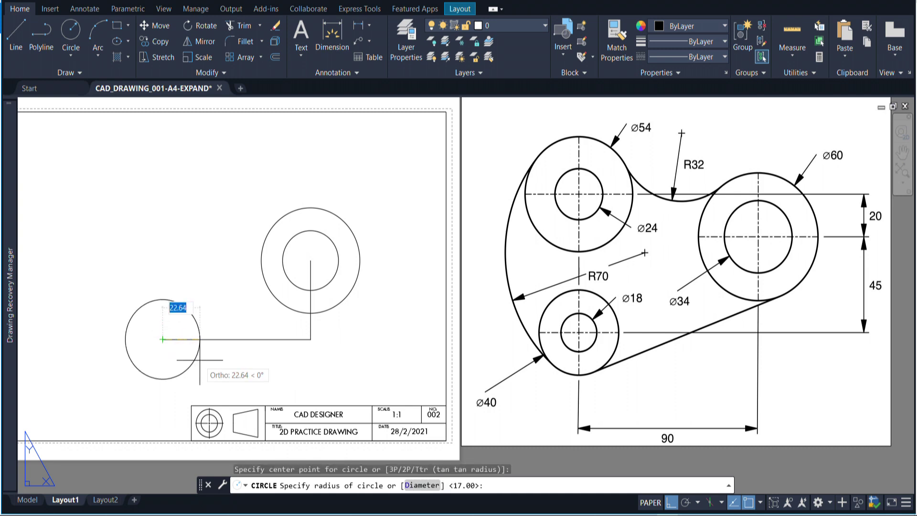
type("20")
key("Return")
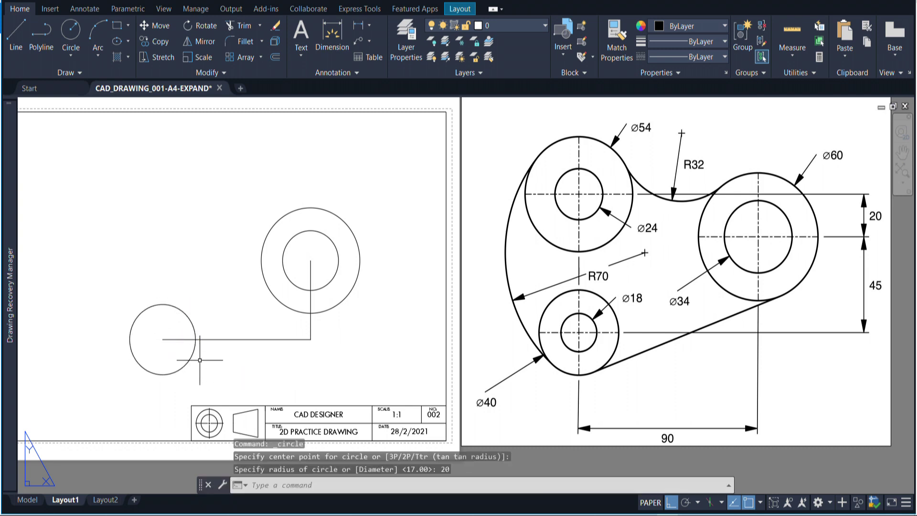
left_click(70, 31)
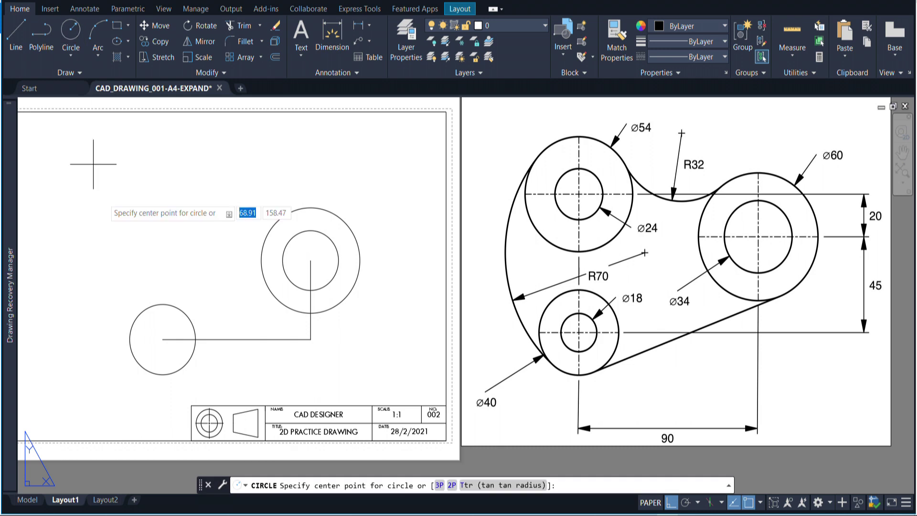
left_click(163, 339)
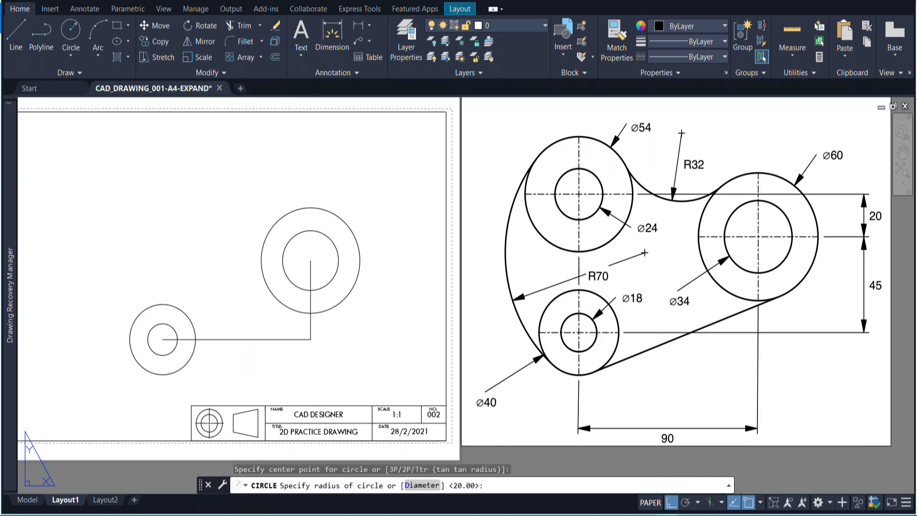
type("9")
key("Return")
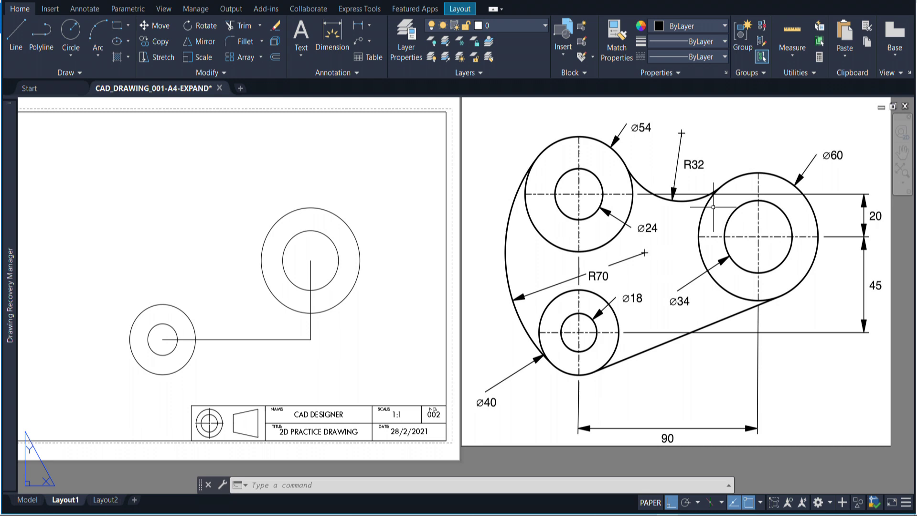
Draw a line 20 units up from the large circles' centre, then left to above the small pair
left_click(16, 32)
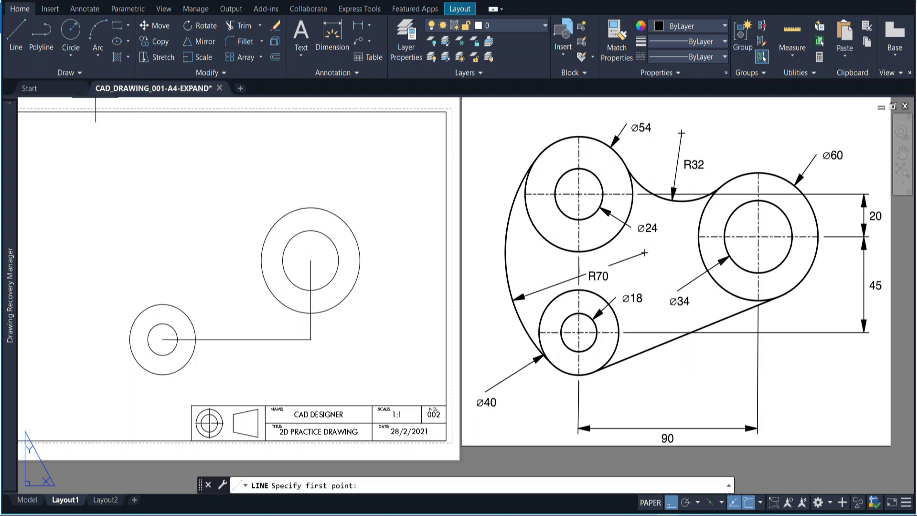
left_click(311, 260)
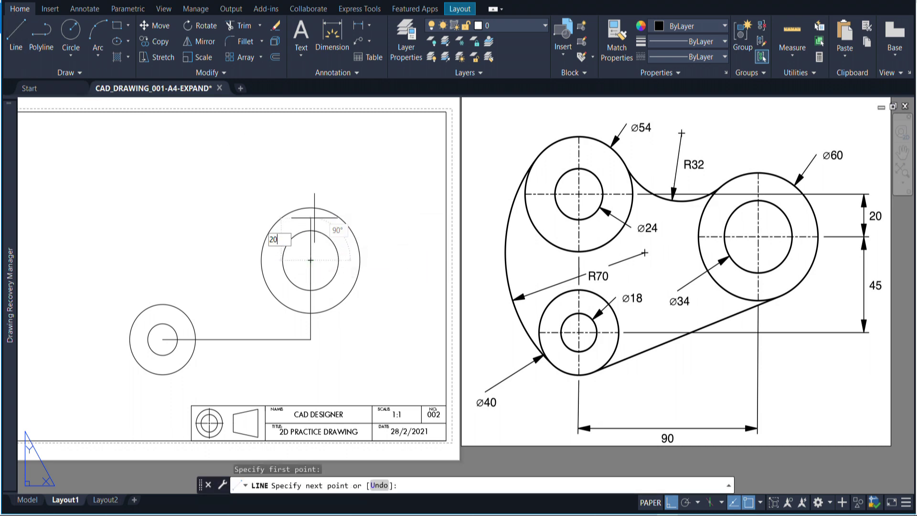
key("Return")
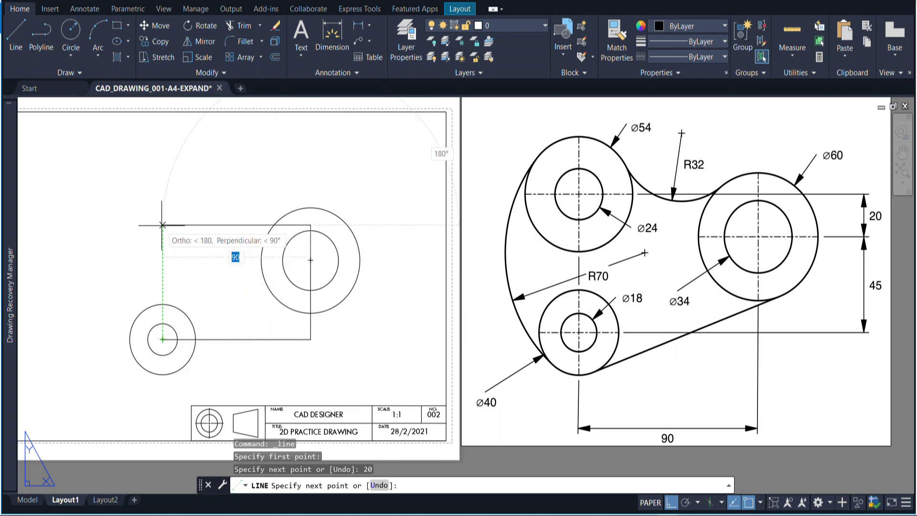
left_click(163, 225)
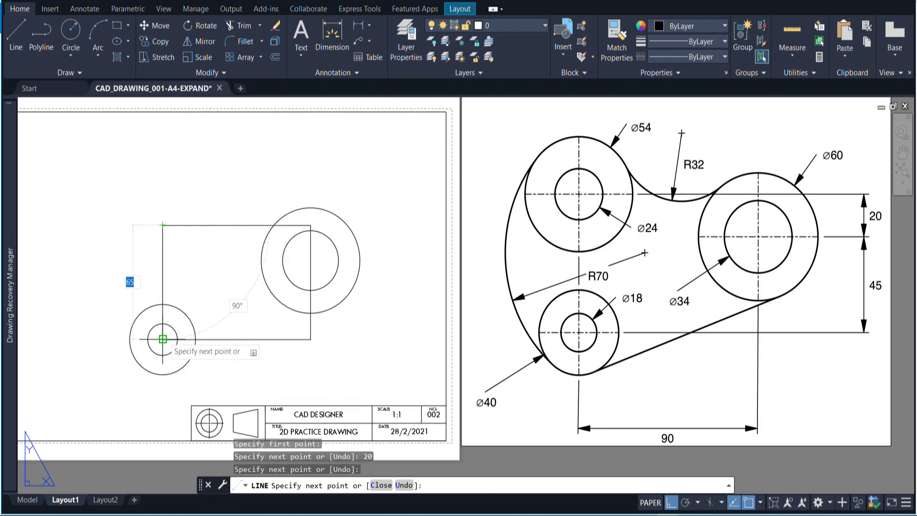
key("Escape")
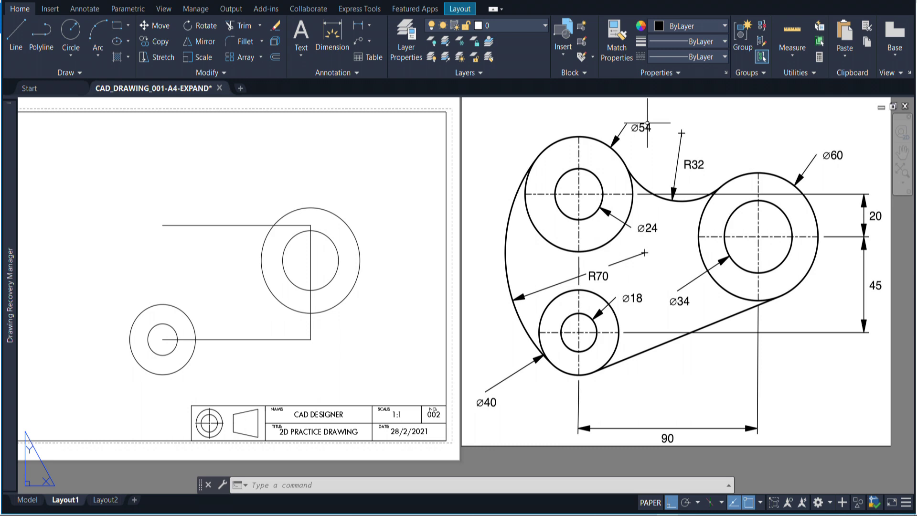
left_click(72, 56)
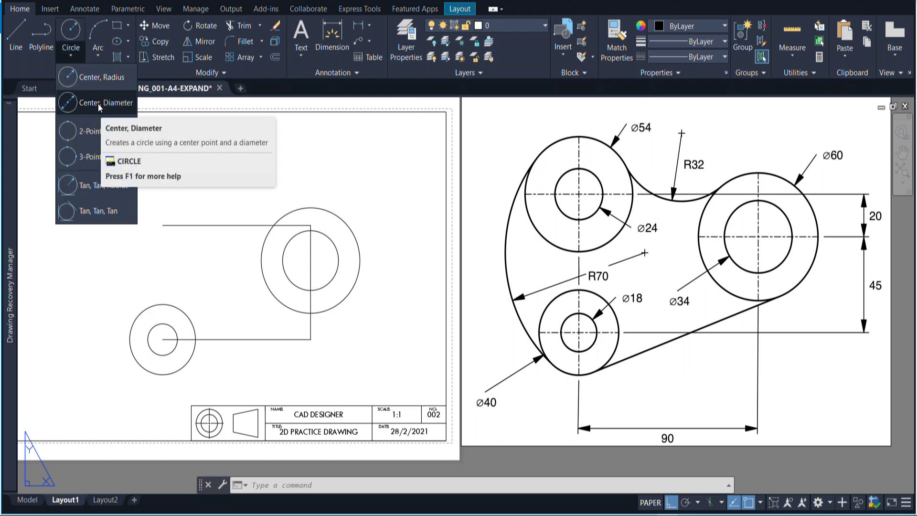
left_click(95, 79)
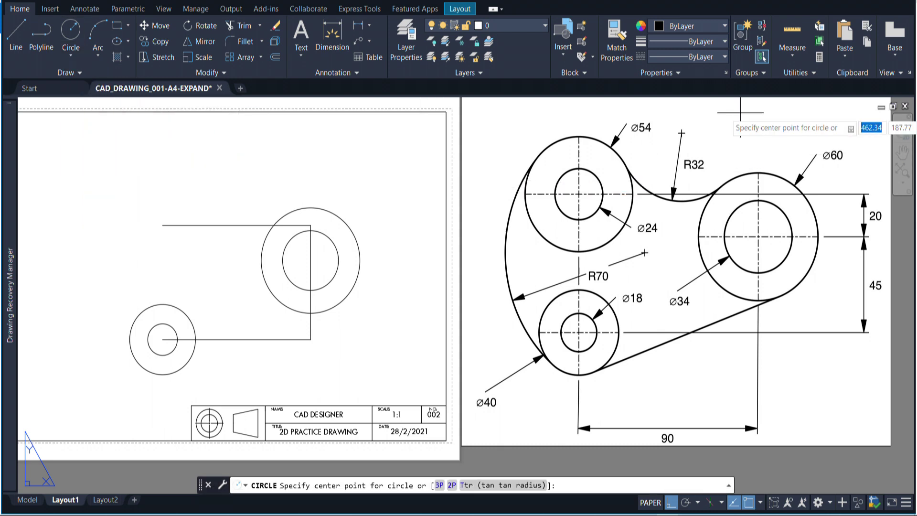
left_click(820, 58)
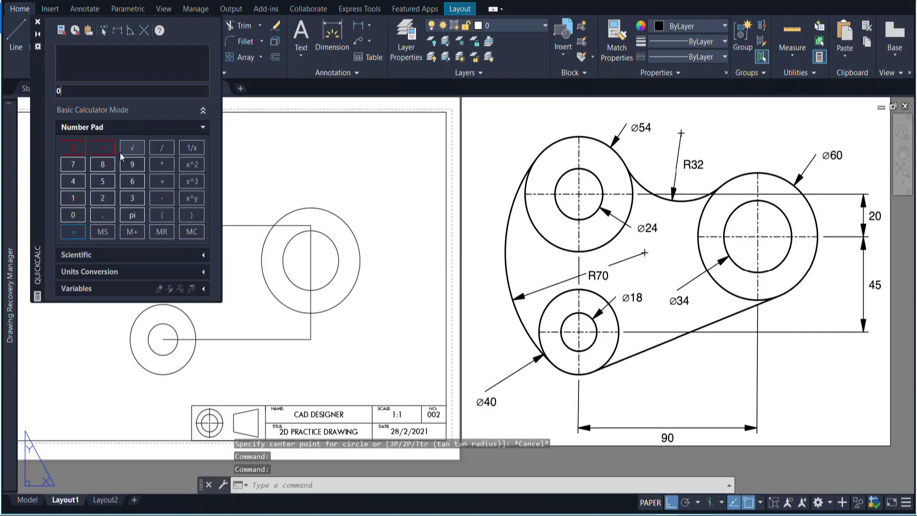
left_click(162, 148)
left_click(103, 198)
left_click(74, 232)
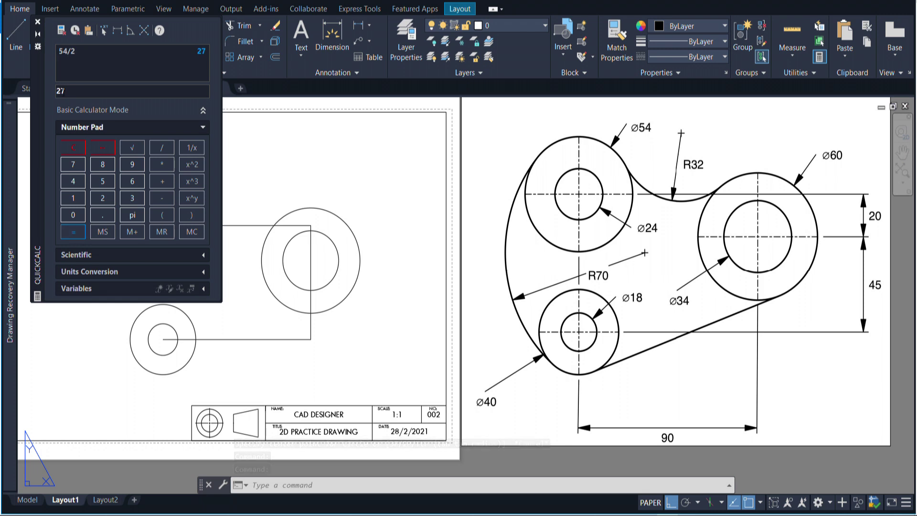
left_click(39, 23)
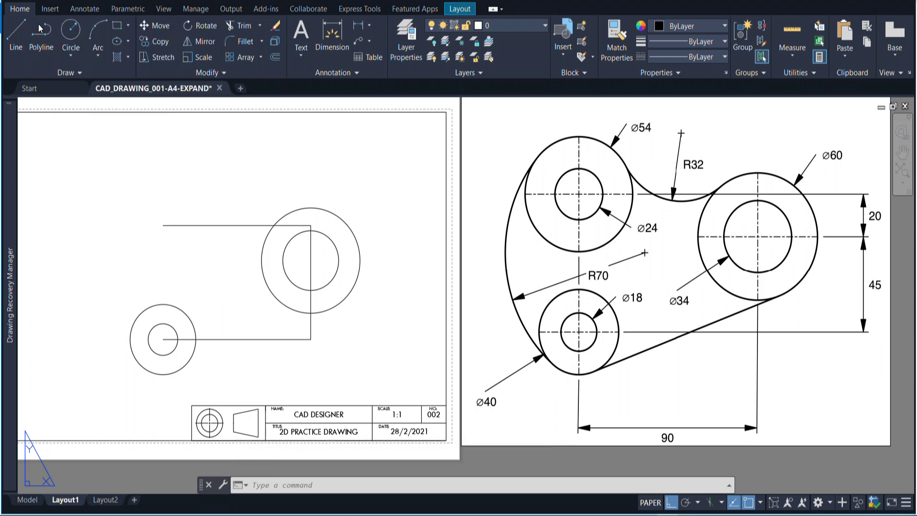
Draw concentric radius-27 and radius-12 circles at the upper line's left endpoint
left_click(71, 56)
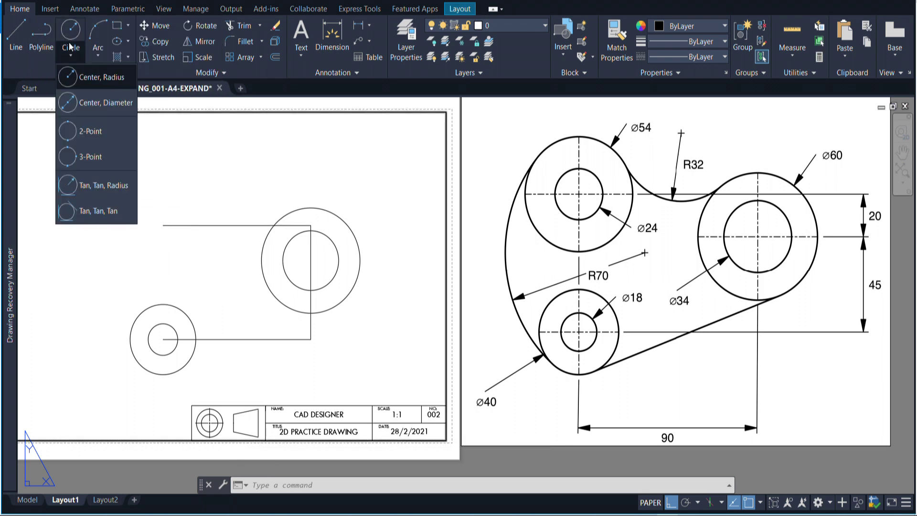
left_click(95, 85)
left_click(163, 225)
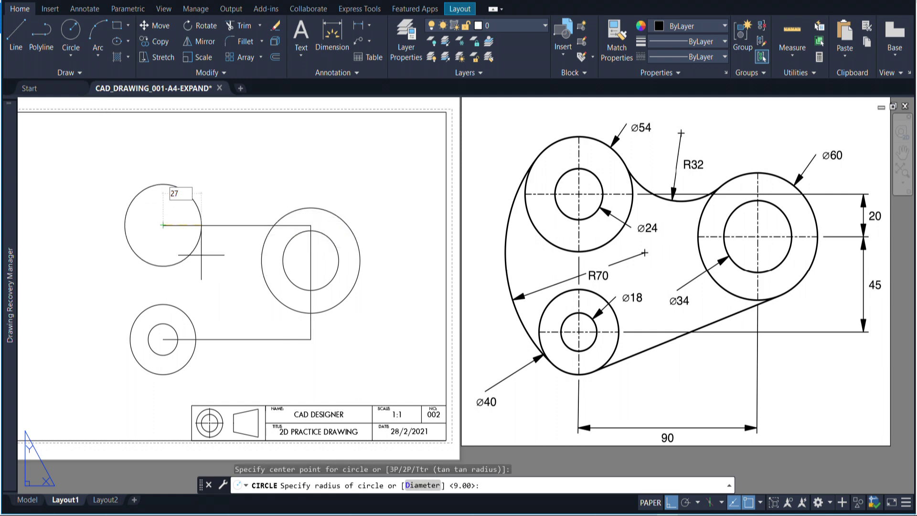
left_click(198, 252)
left_click(71, 31)
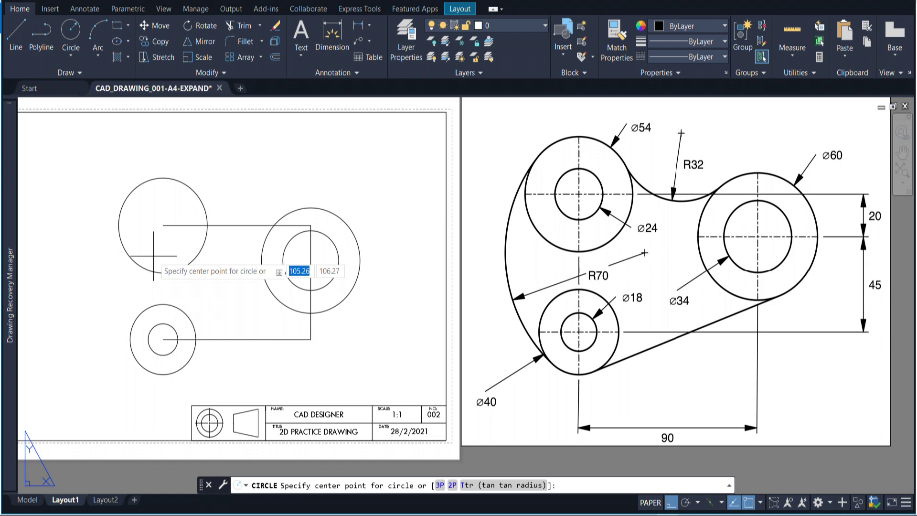
left_click(163, 225)
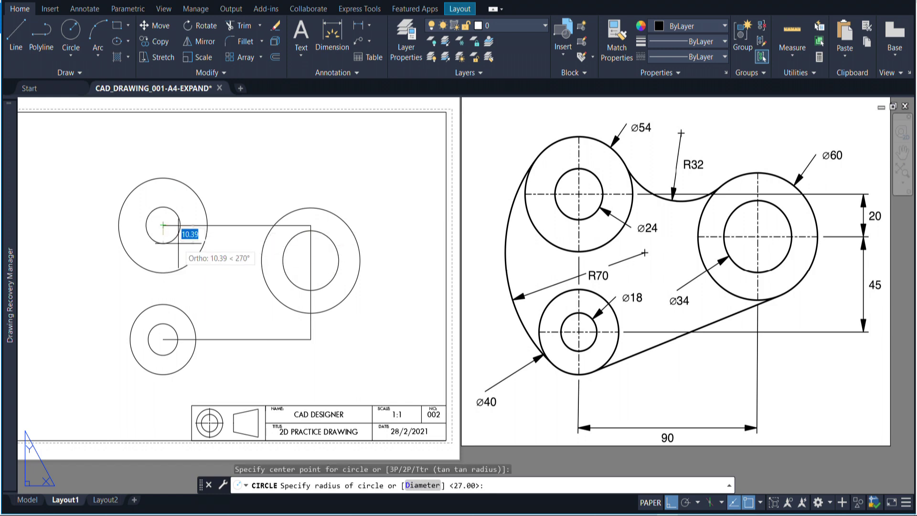
key("Return")
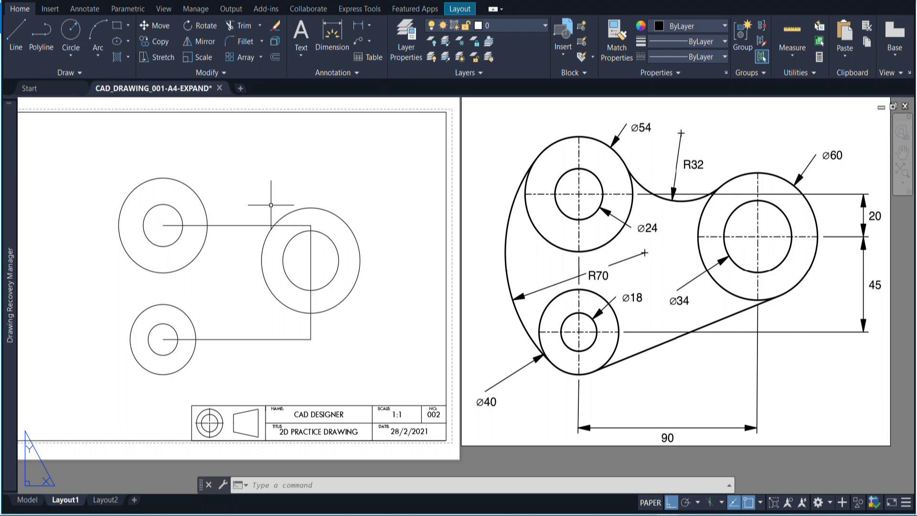
left_click(70, 56)
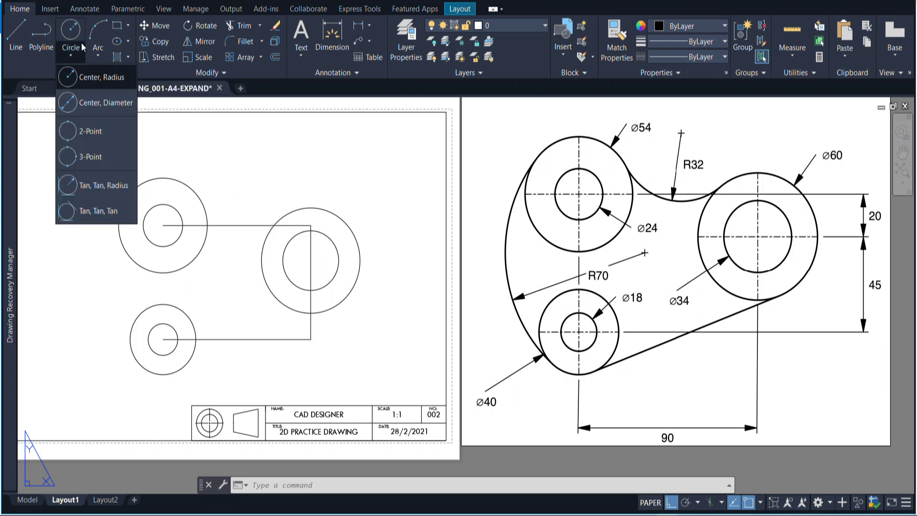
Draw a Tan, Tan, Radius circle of R70 touching the upper-left and lower outer circles
left_click(97, 187)
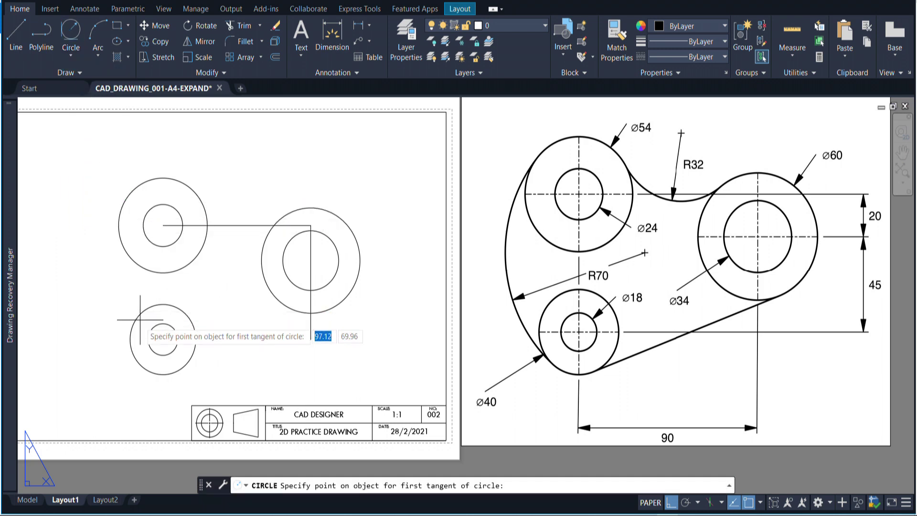
left_click(126, 198)
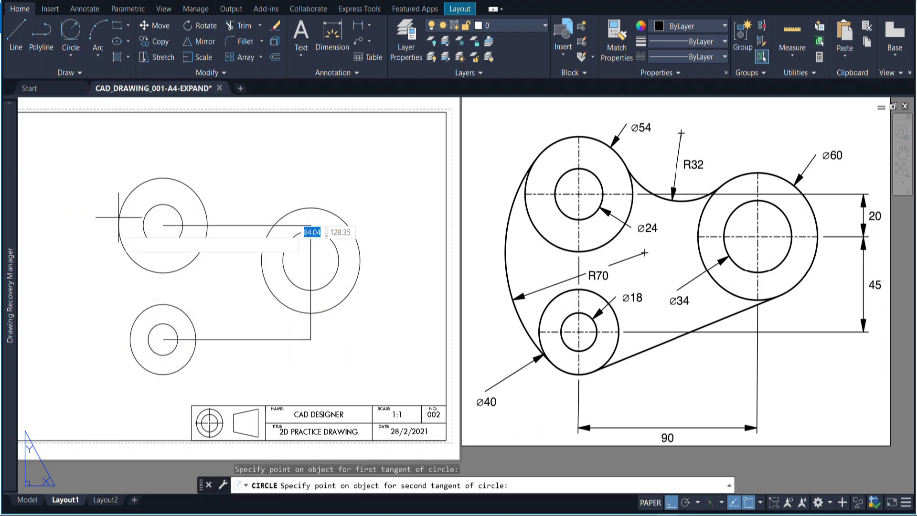
left_click(130, 336)
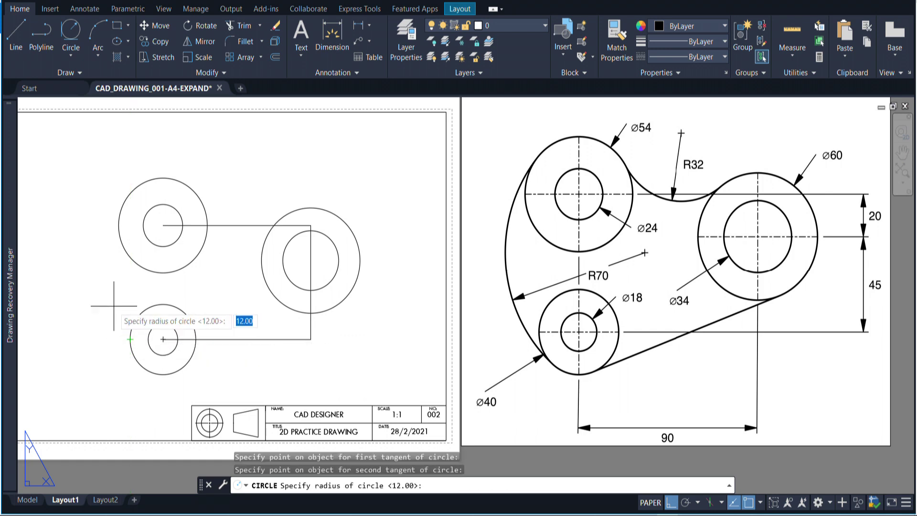
key("Return")
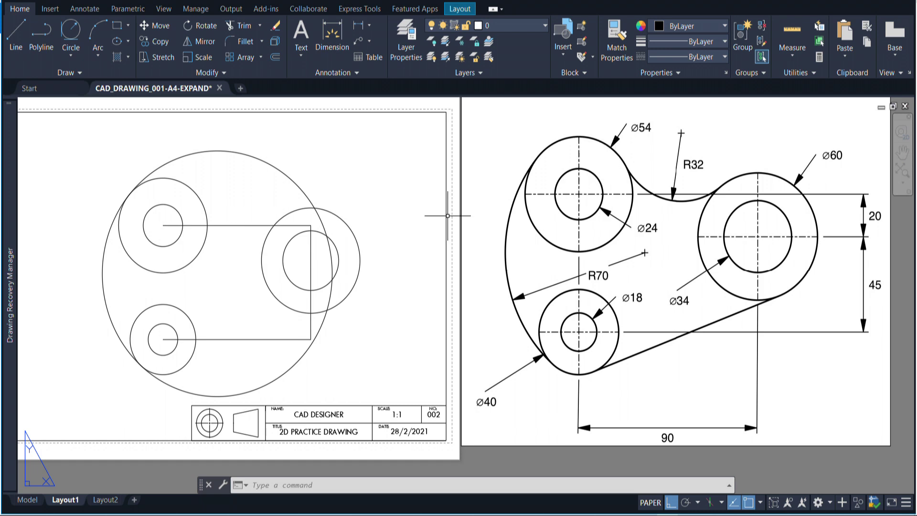
mouse_move(176, 182)
Draw a Tan, Tan, Radius circle of R32 touching the upper-left and right outer circles
left_click(69, 56)
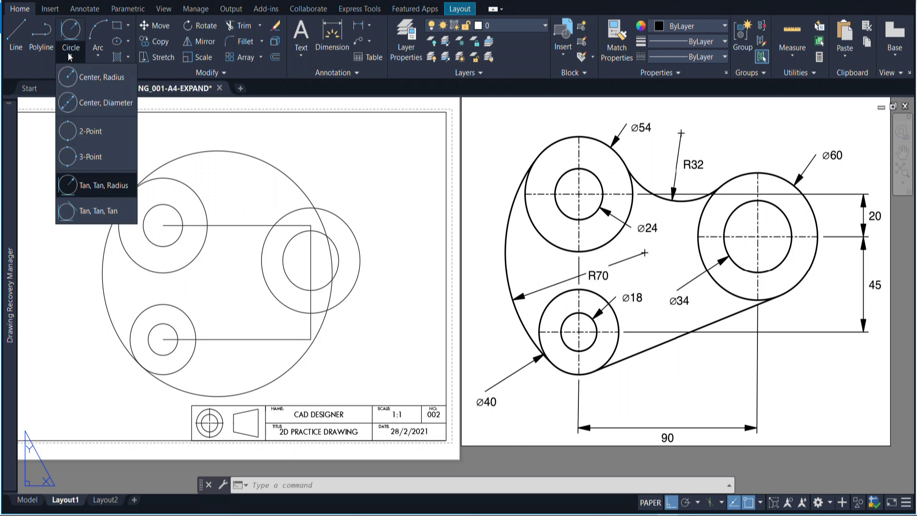
left_click(100, 185)
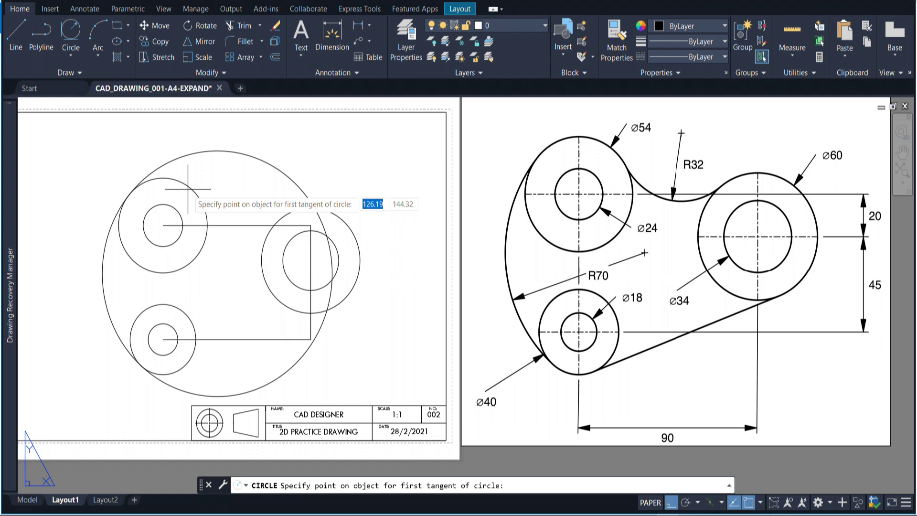
left_click(189, 187)
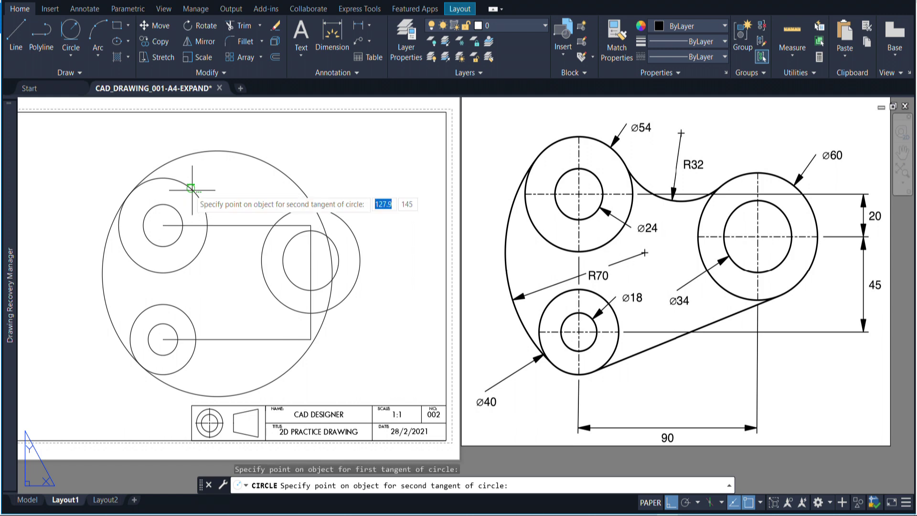
left_click(297, 210)
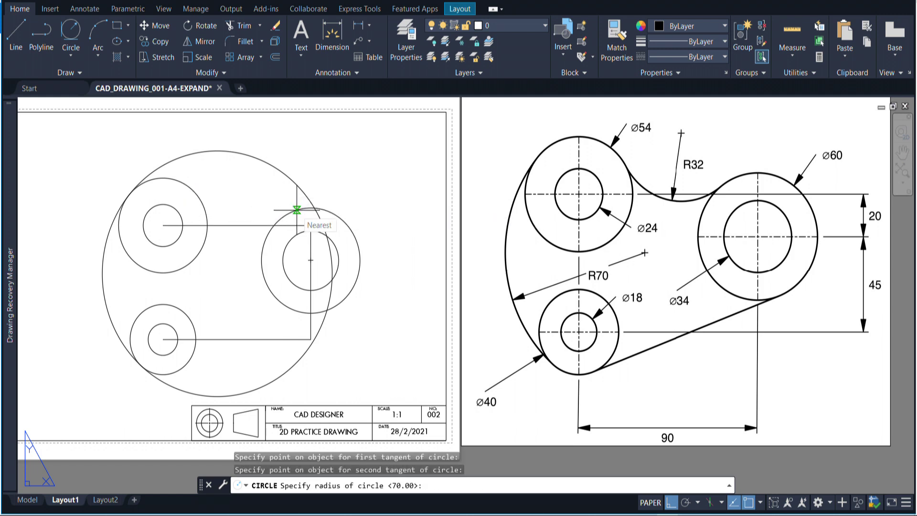
key("Return")
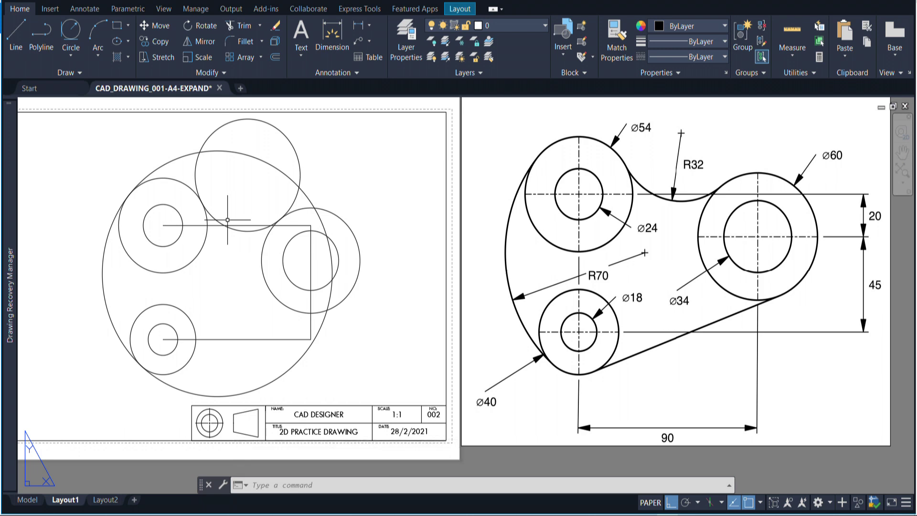
Trim the rectangle's top edge, the overlapping arcs near the top circle and the peaked arc
left_click(241, 27)
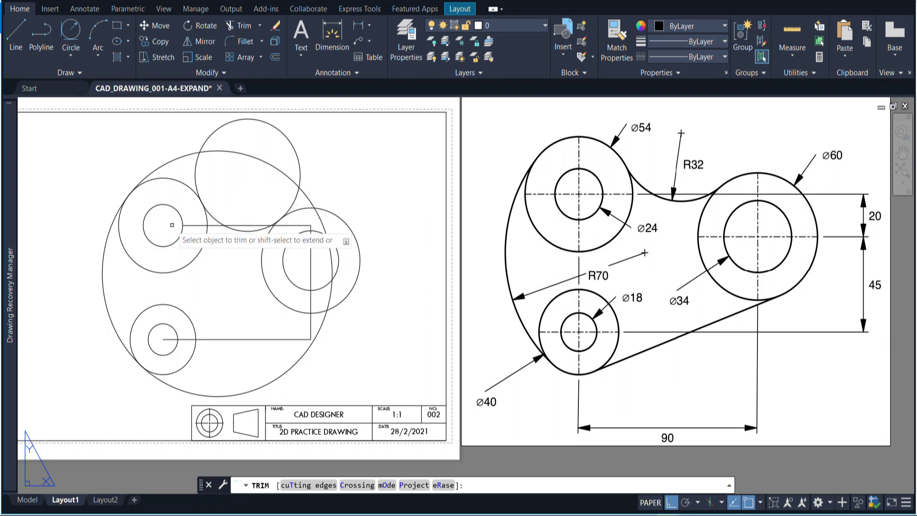
left_click(196, 234)
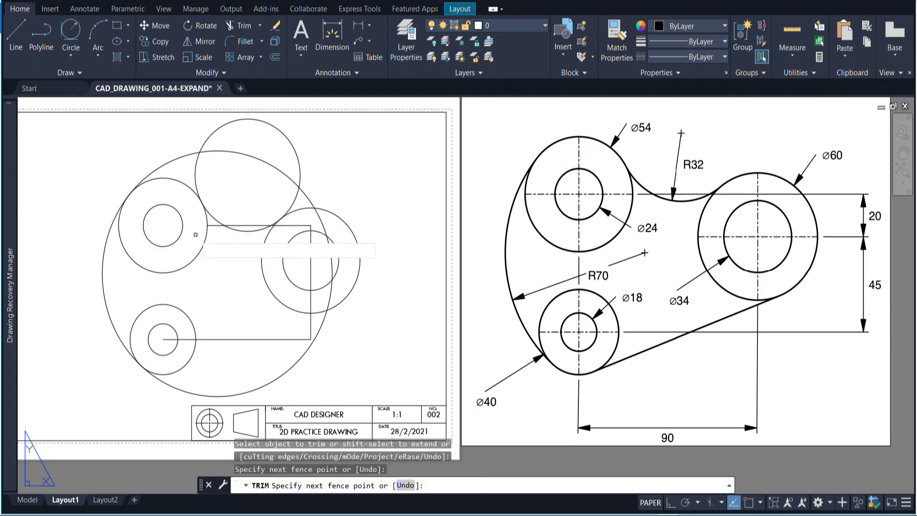
left_click_drag(196, 235, 213, 228)
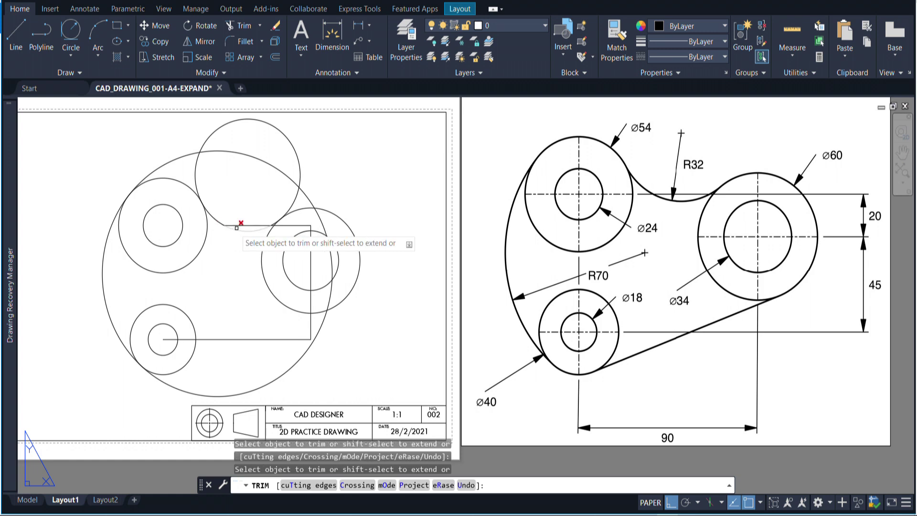
left_click(242, 224)
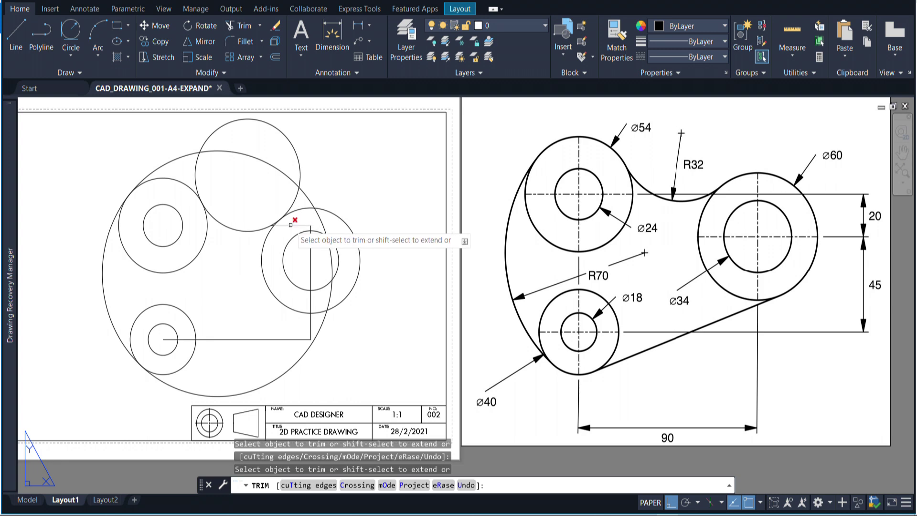
mouse_move(291, 225)
left_mouse_down()
mouse_move(279, 158)
mouse_move(263, 184)
mouse_move(181, 163)
mouse_move(138, 169)
left_mouse_up()
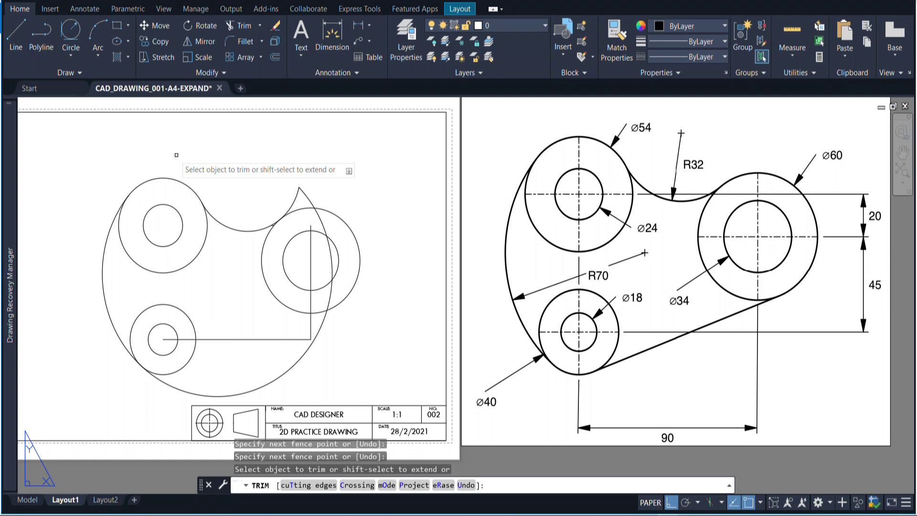
left_click_drag(273, 190, 313, 190)
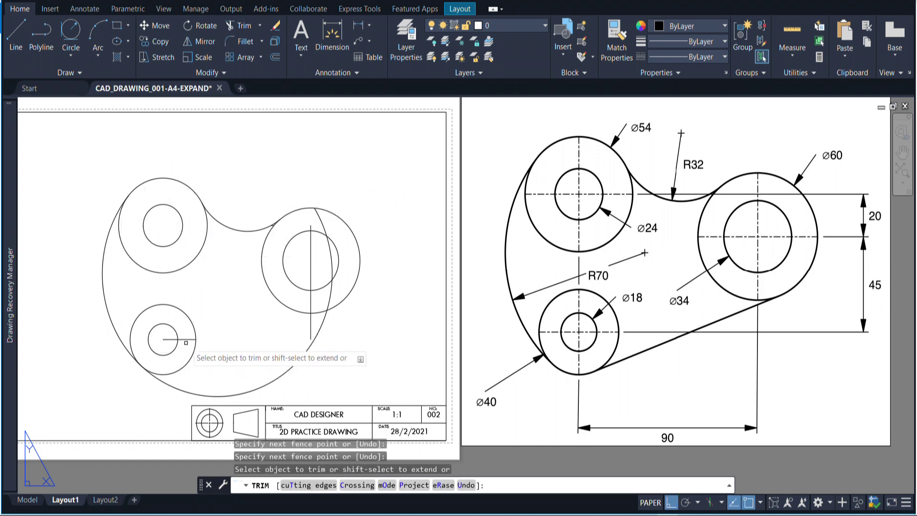
mouse_move(184, 351)
left_mouse_down()
mouse_move(185, 337)
mouse_move(170, 337)
mouse_move(178, 356)
left_mouse_up()
Trim the lower R70 circle part, the vertical guide lines and the arc inside the right circle
left_click(167, 336)
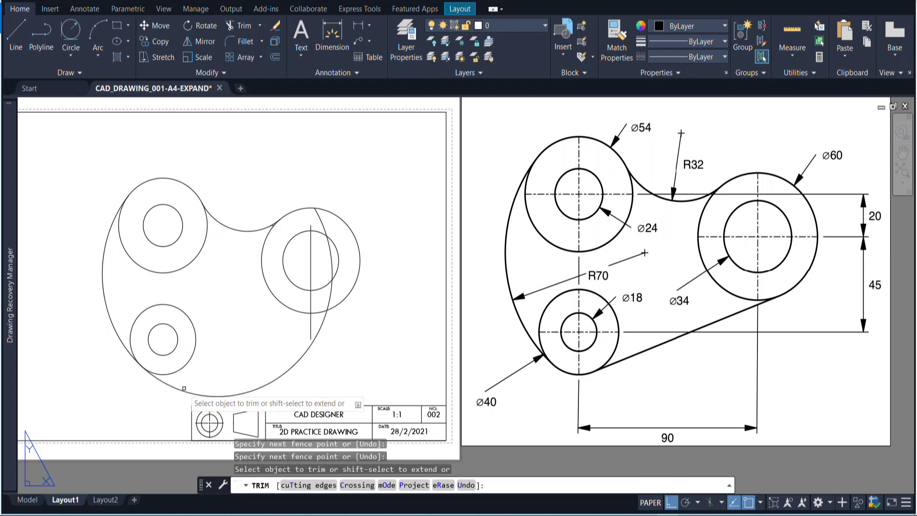
left_click_drag(202, 385, 199, 401)
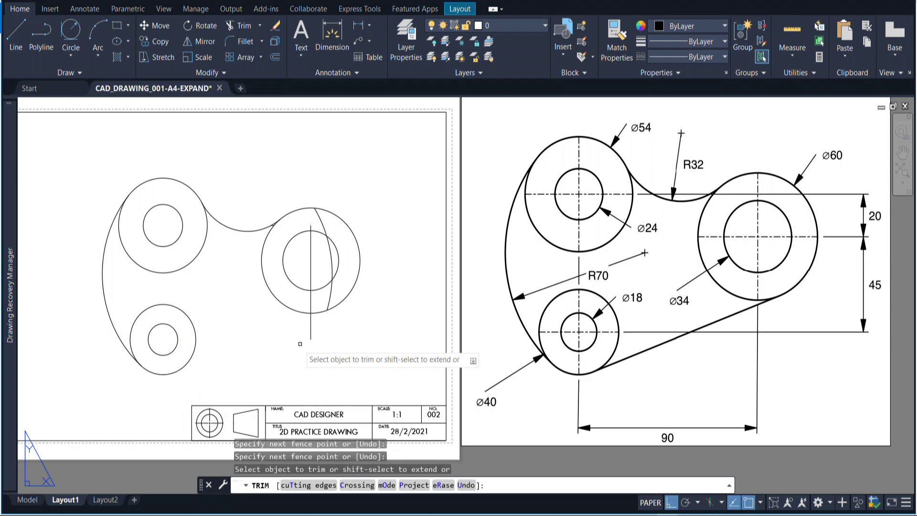
mouse_move(304, 306)
left_mouse_down()
mouse_move(334, 294)
mouse_move(328, 260)
mouse_move(336, 251)
mouse_move(327, 255)
mouse_move(327, 212)
left_mouse_up()
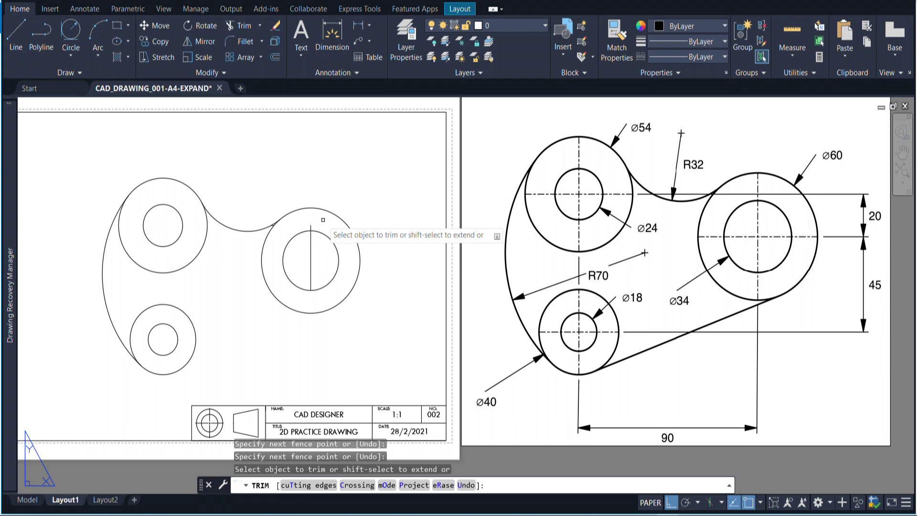
left_click(311, 229)
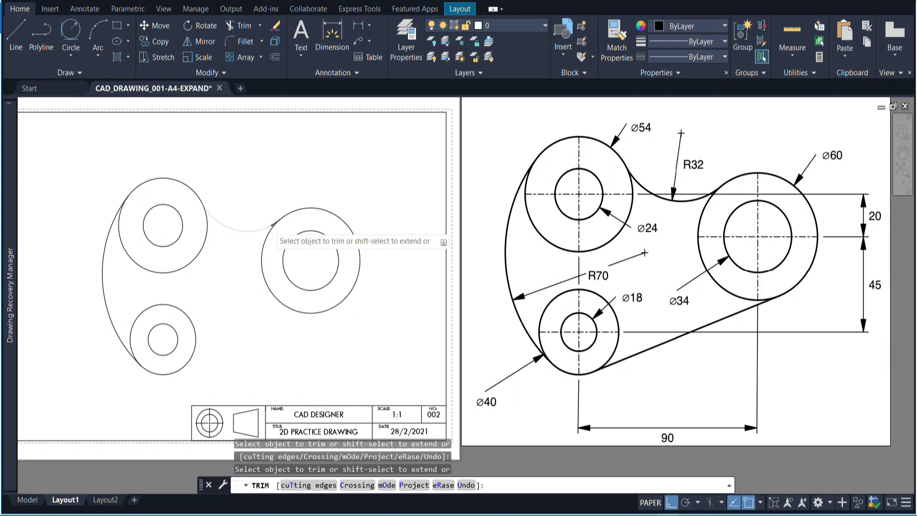
scroll(274, 224, "up", 6)
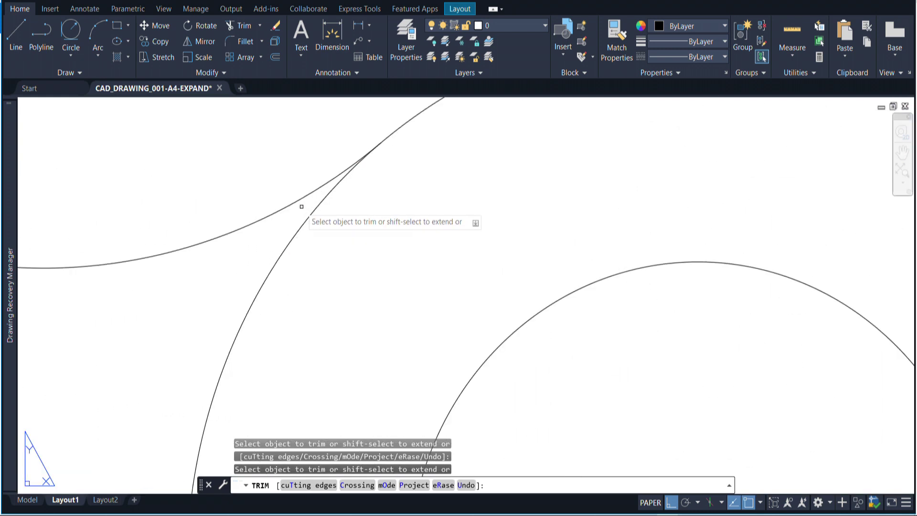
scroll(330, 221, "down", 6)
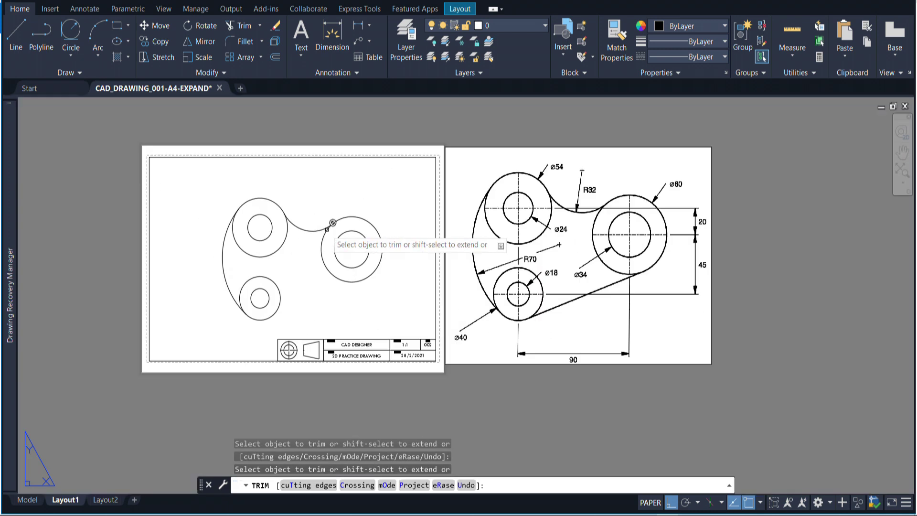
scroll(328, 229, "up", 2)
left_click(314, 228)
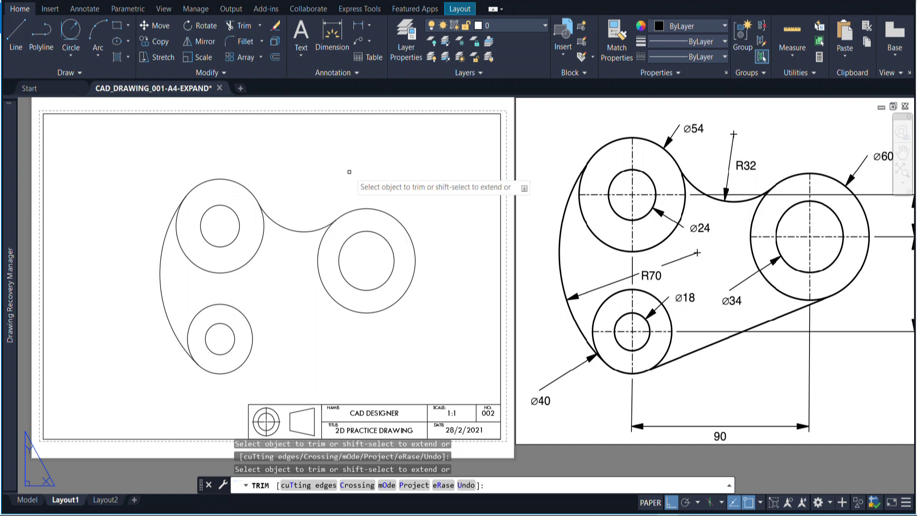
With only Tangent object snap left on, draw a line from the lower circle to the right circle
left_click(14, 39)
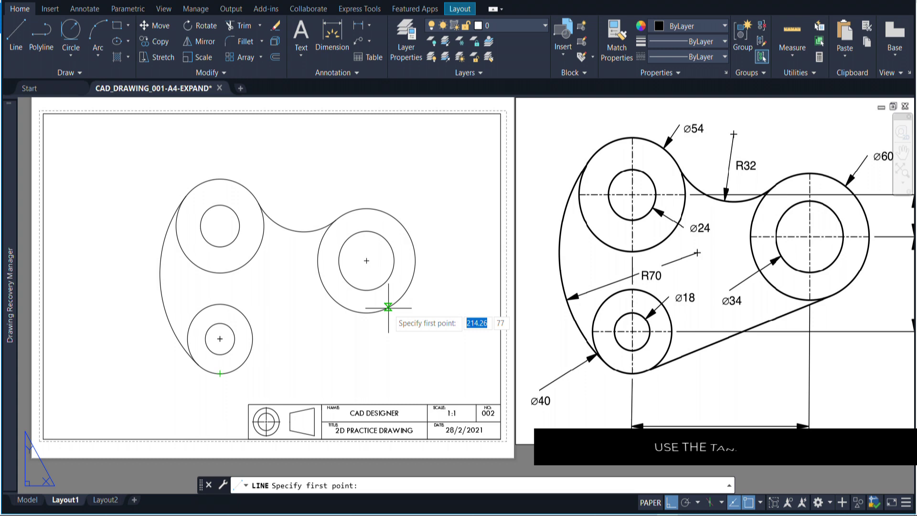
left_click(761, 503)
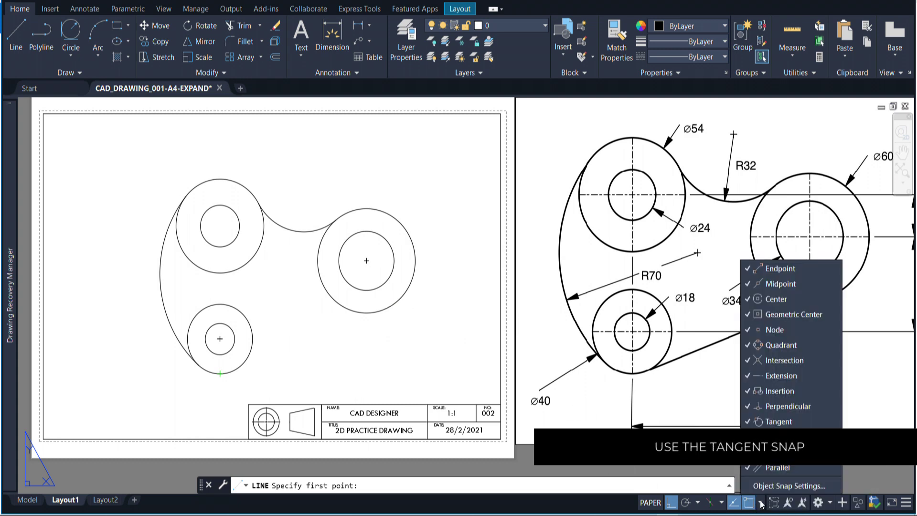
left_click(766, 267)
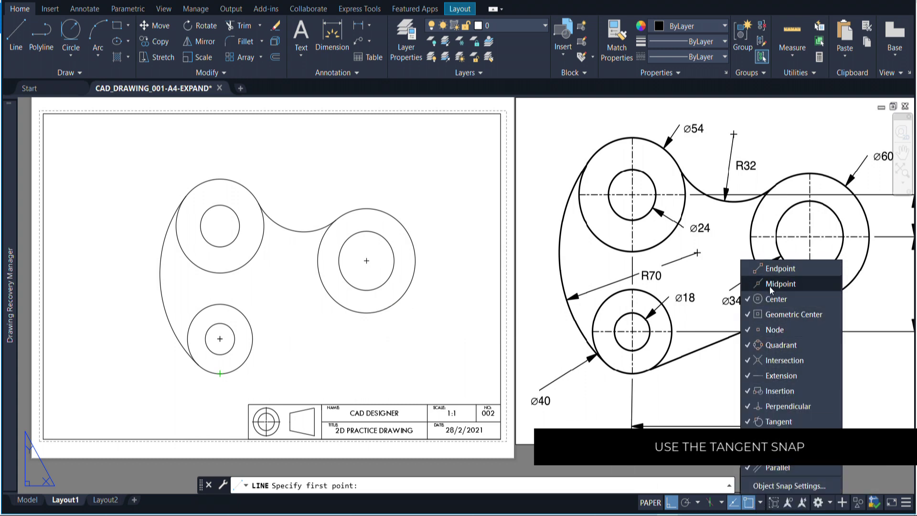
left_click(770, 285)
left_click(772, 299)
left_click(773, 315)
left_click(772, 329)
left_click(773, 345)
left_click(774, 361)
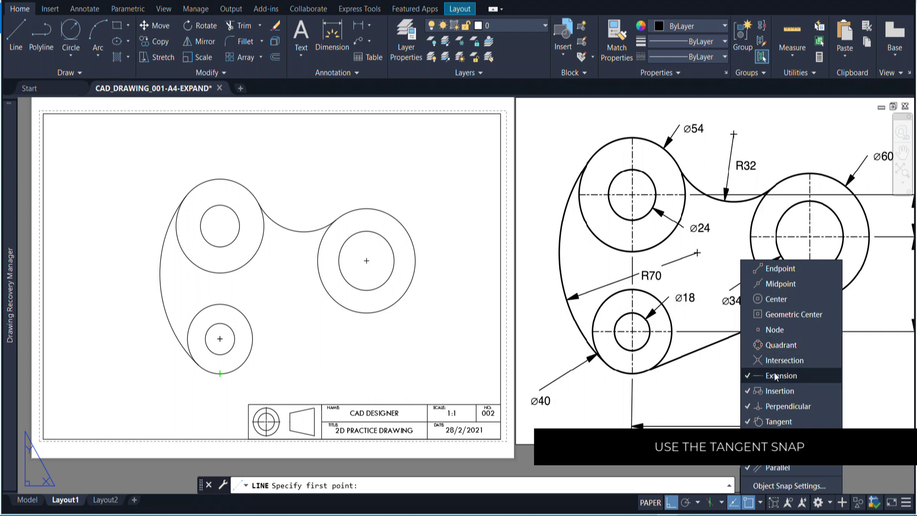
left_click(775, 375)
left_click(772, 393)
left_click(772, 407)
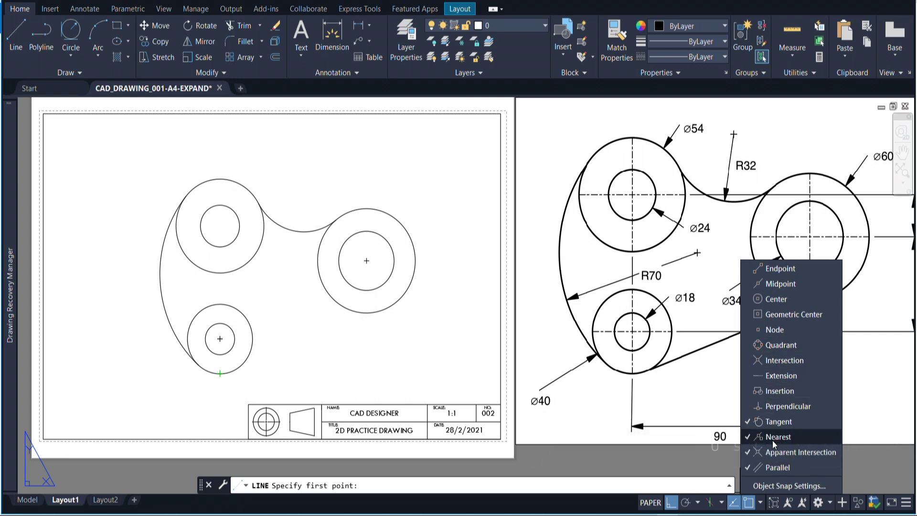
left_click(775, 458)
left_click(772, 467)
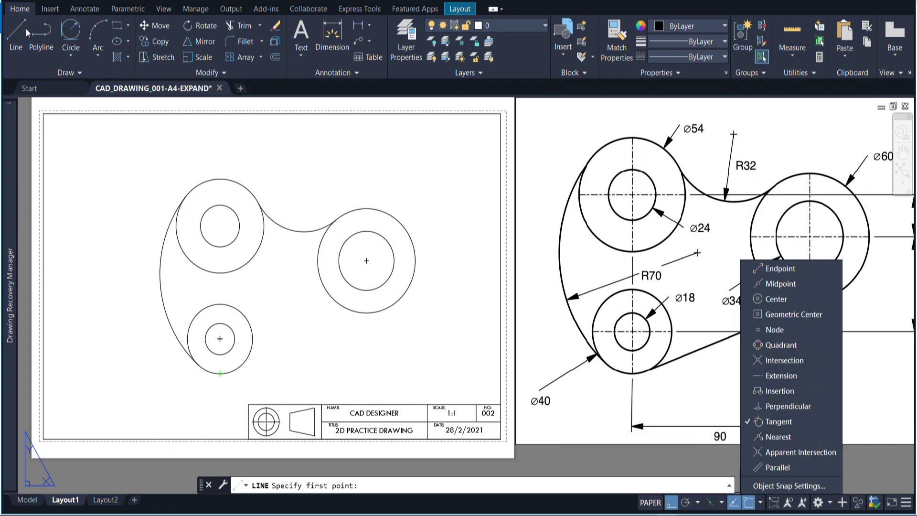
left_click(220, 373)
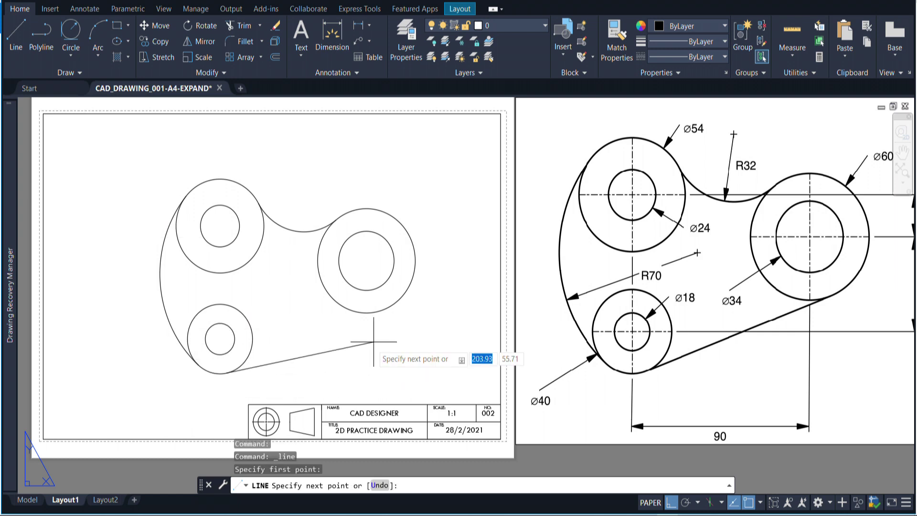
left_click(385, 309)
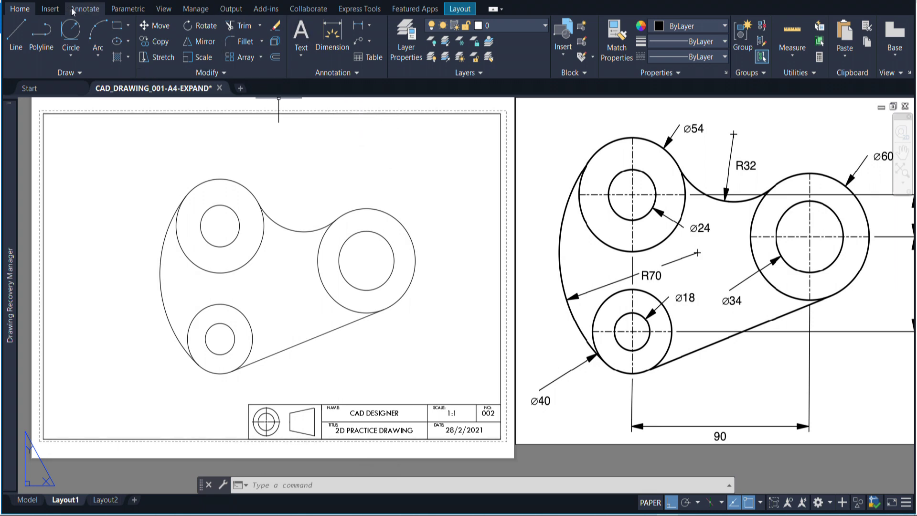
From the Annotate tools, add centre marks to the right, lower and upper-left circles
left_click(91, 9)
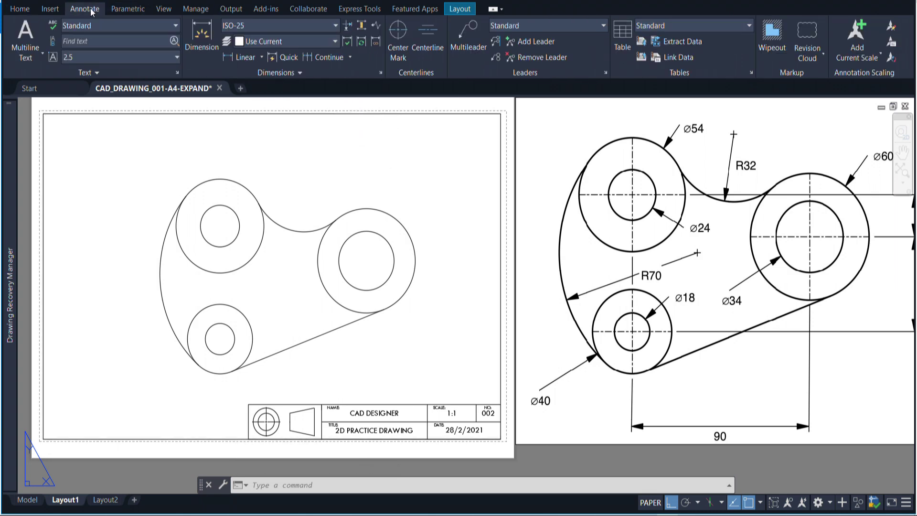
left_click(398, 46)
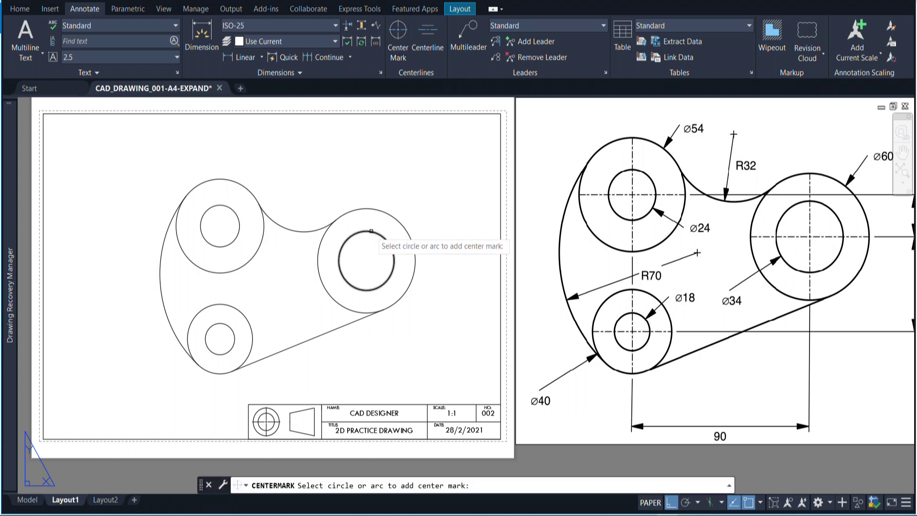
left_click(375, 233)
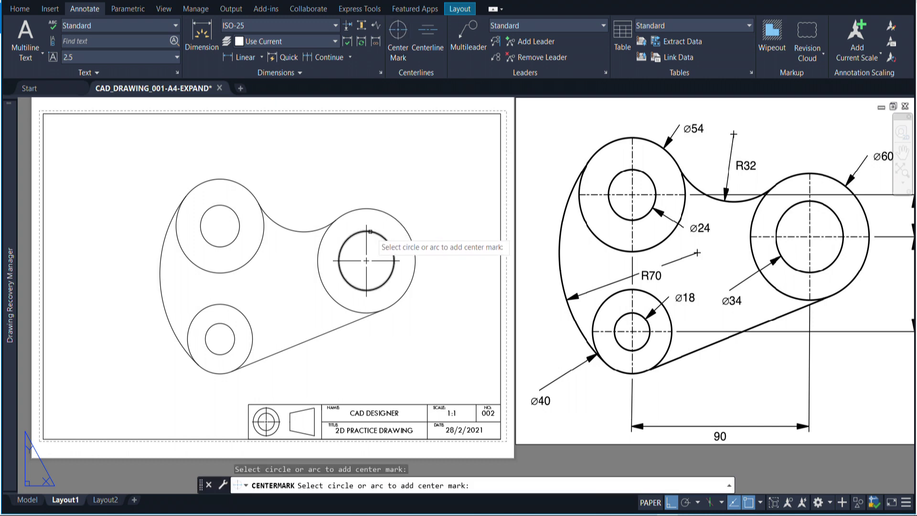
left_click(218, 325)
left_click(221, 205)
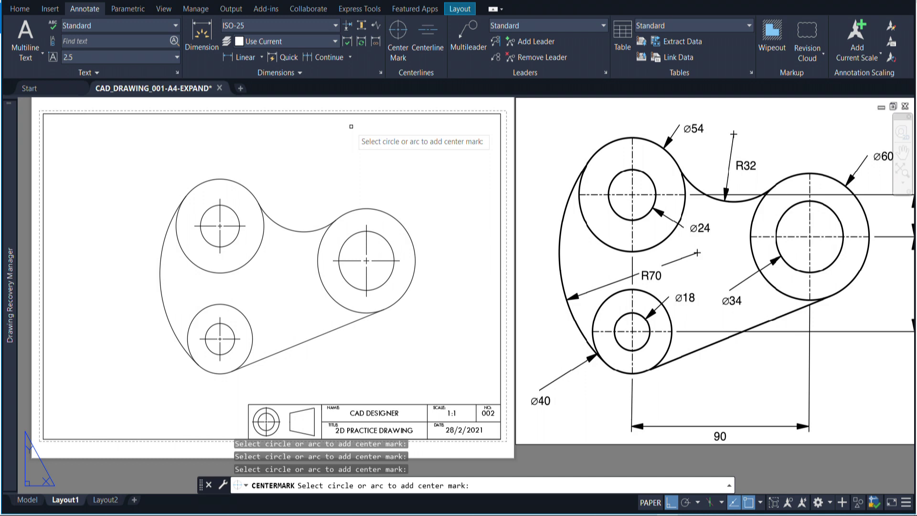
Dimension the right boss with Ø34 inner and Ø60 outer diameters
left_click(25, 9)
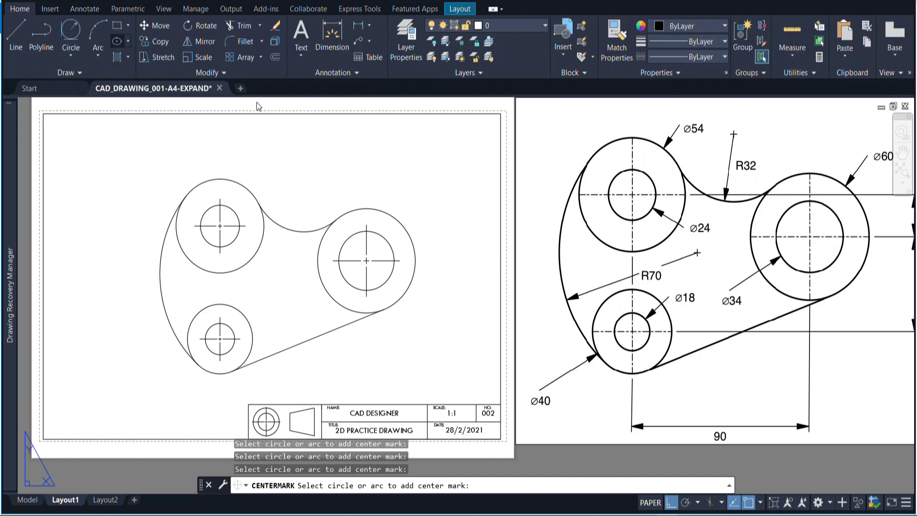
left_click(338, 43)
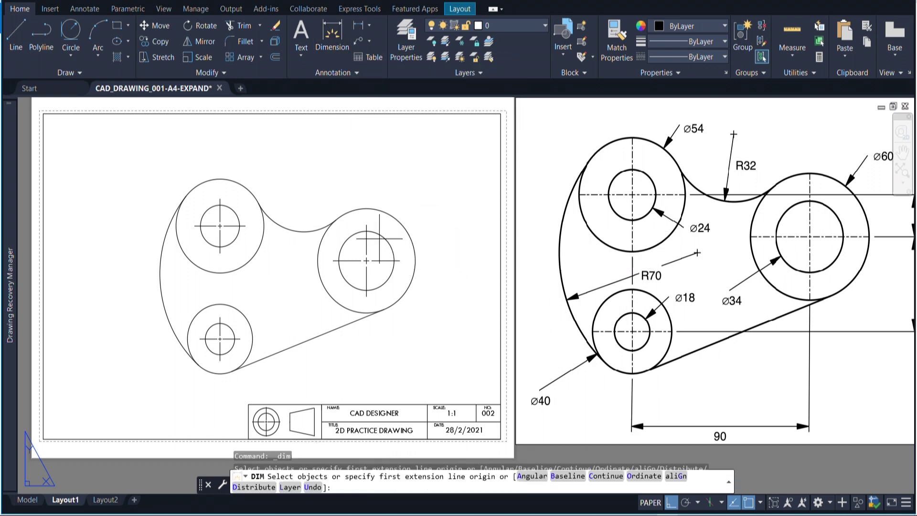
left_click(382, 236)
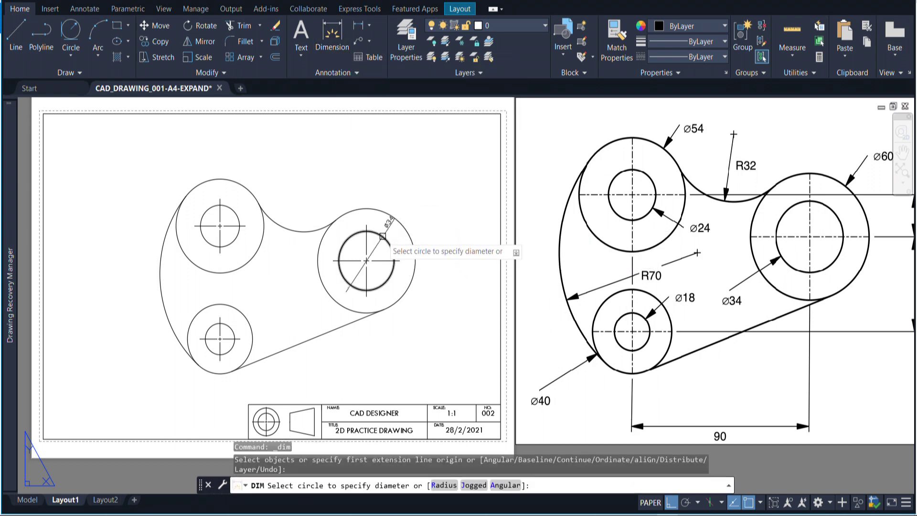
left_click(420, 197)
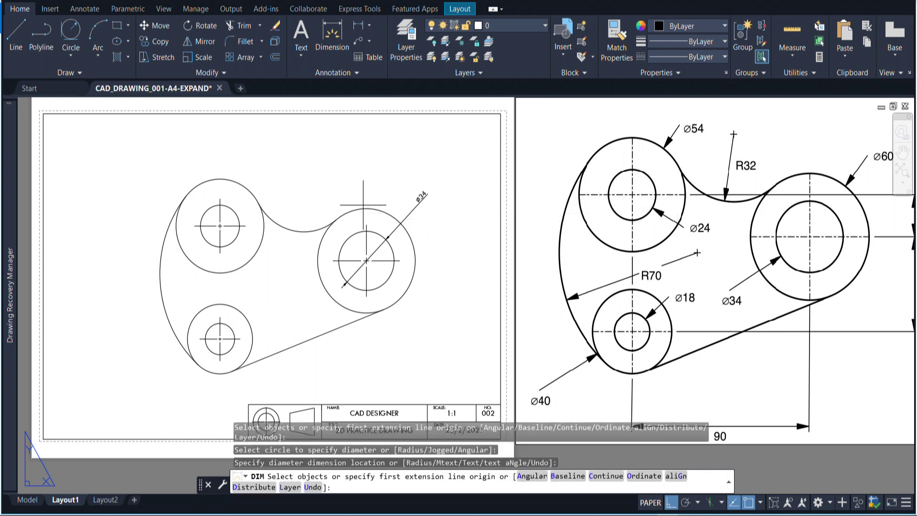
key("Return")
left_click(359, 209)
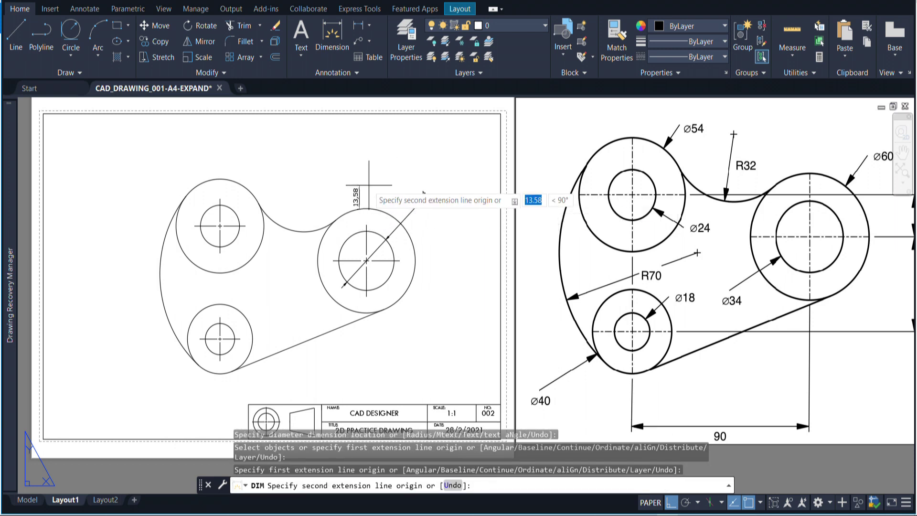
key("Escape")
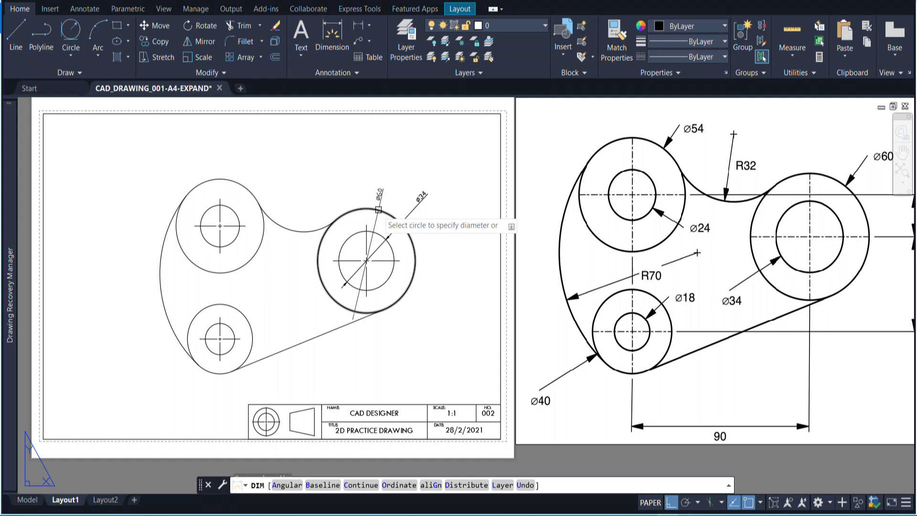
left_click(378, 210)
left_click(386, 173)
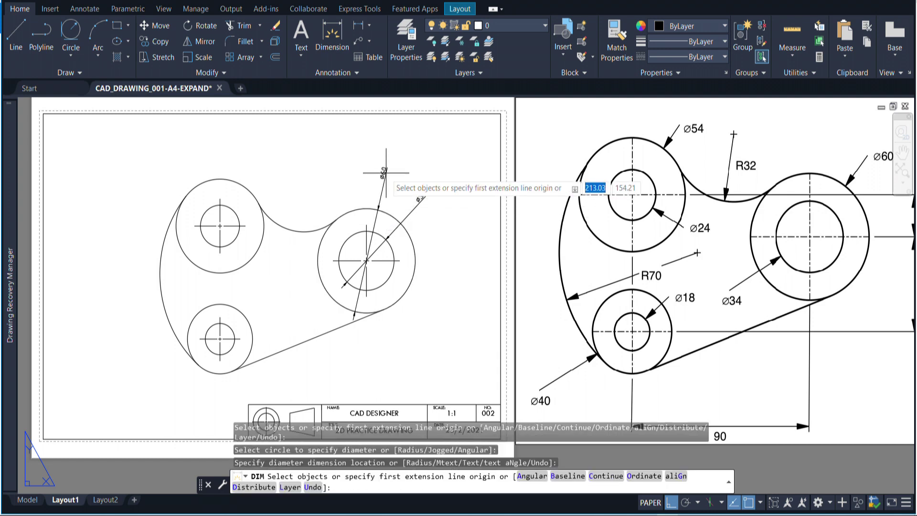
Add the R32 radius on the upper arc and the Ø54 diameter on the top-left circle
left_click(330, 50)
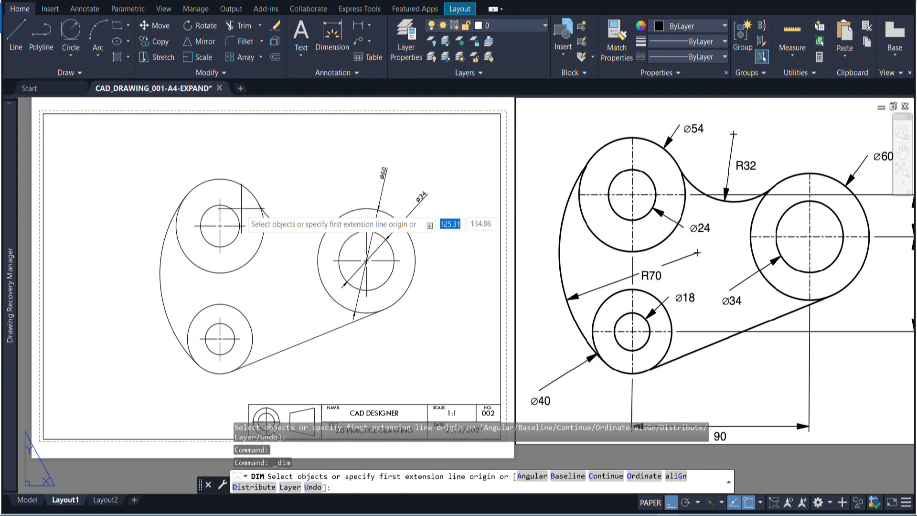
left_click(291, 229)
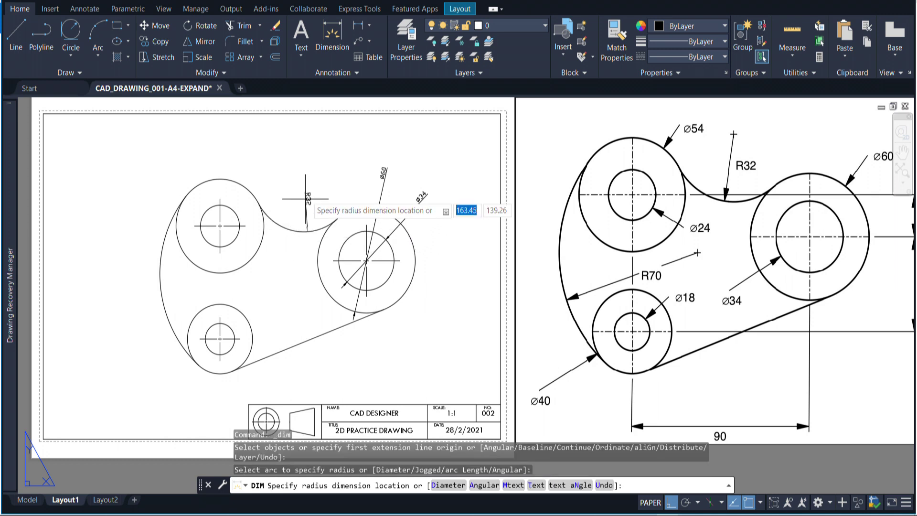
left_click(301, 183)
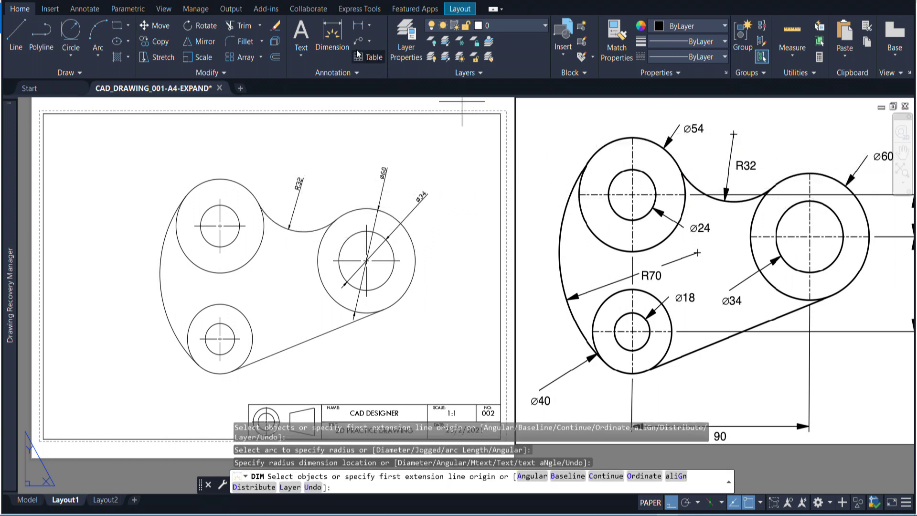
left_click(332, 46)
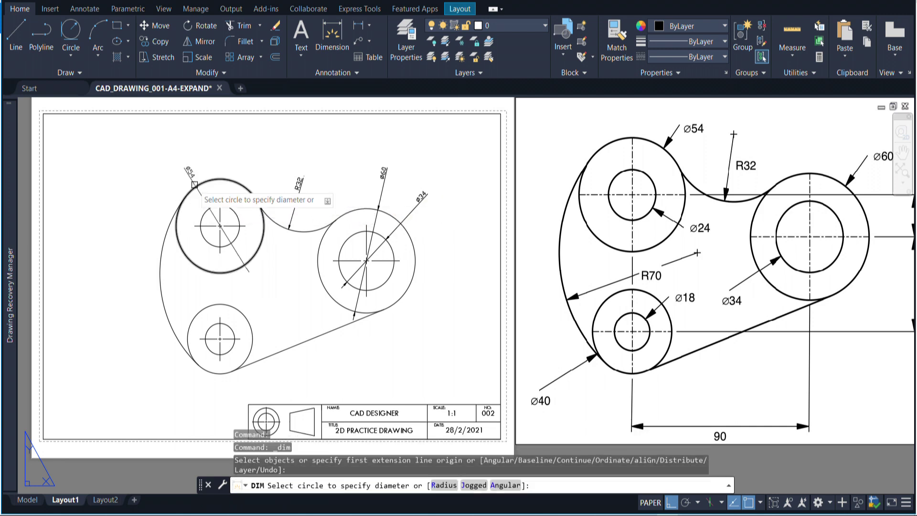
left_click(191, 190)
left_click(164, 165)
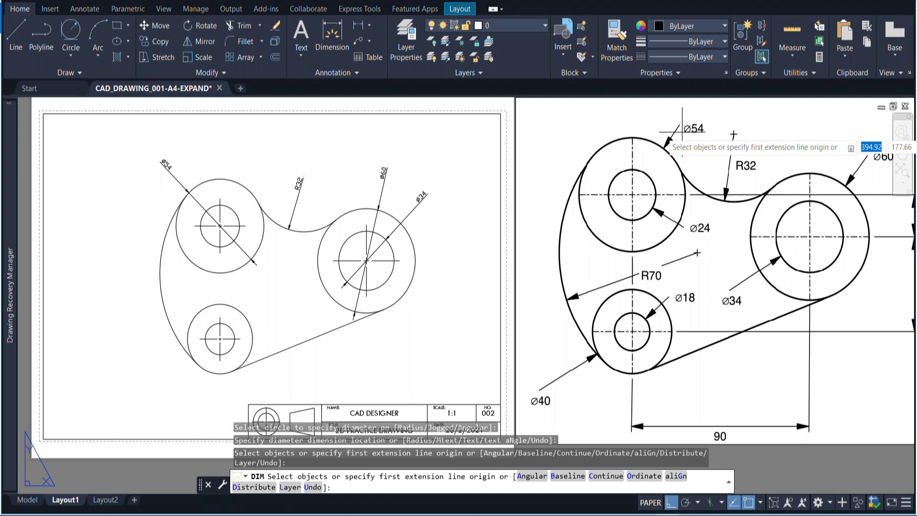
Add the R70 radius on the left arc and the Ø40 diameter below the lower circle
left_click(336, 36)
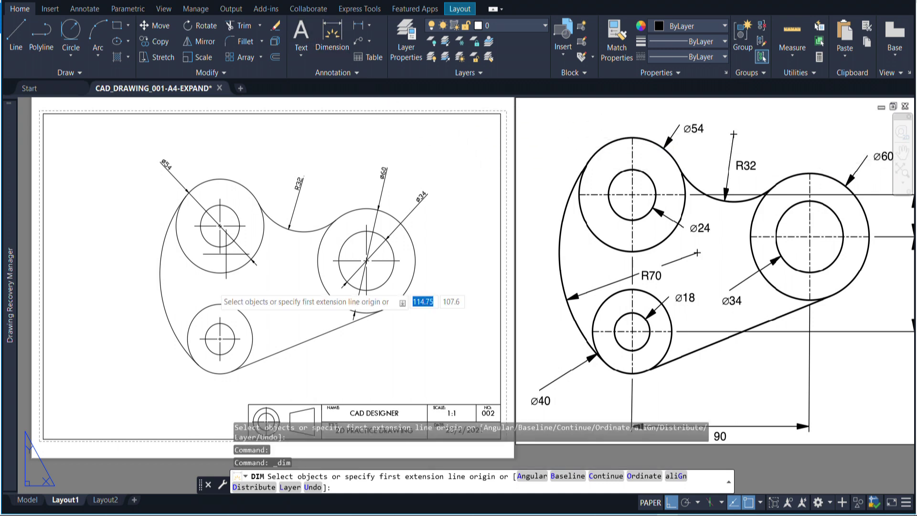
left_click(164, 294)
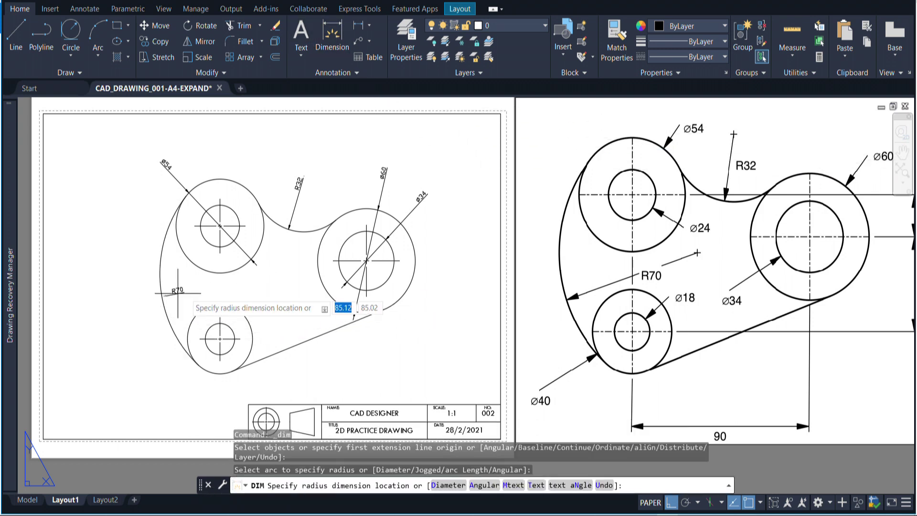
left_click(106, 302)
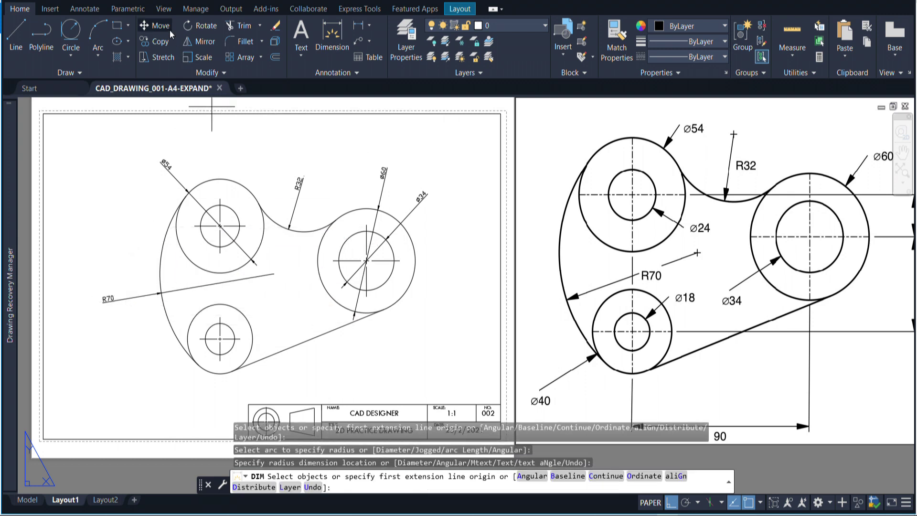
left_click(254, 347)
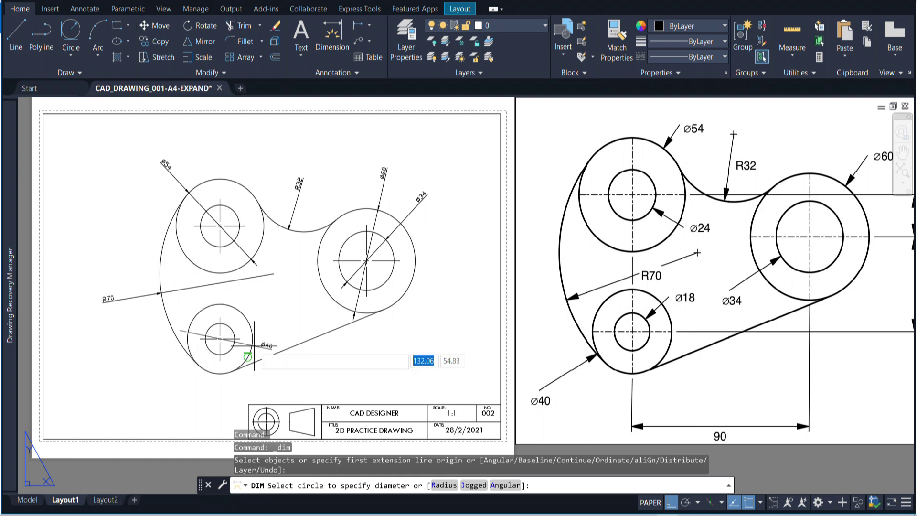
left_click(267, 389)
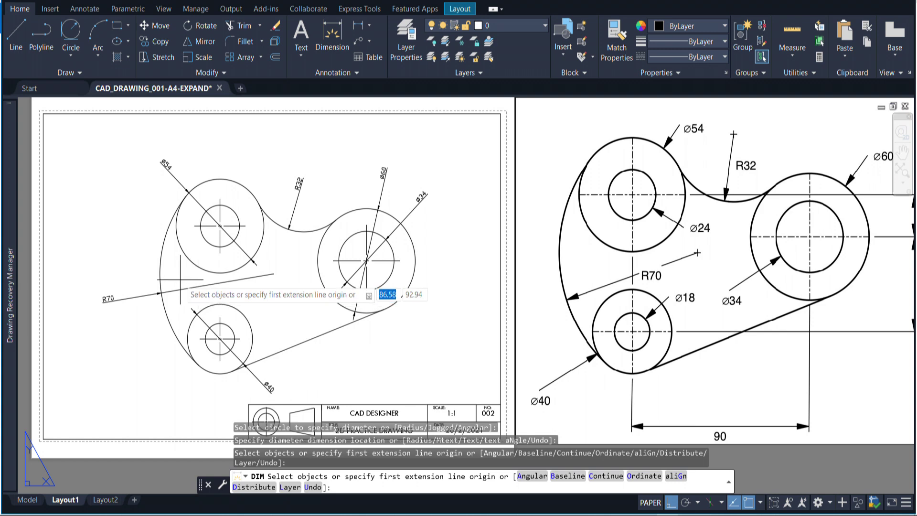
Pan the layout sheet up and to the right to centre the dimensioned part
middle_click_drag(150, 248, 169, 191)
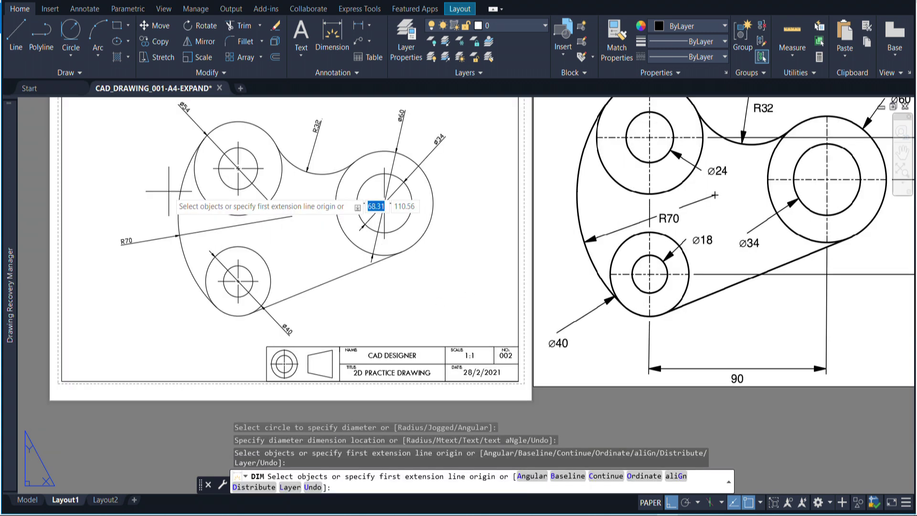